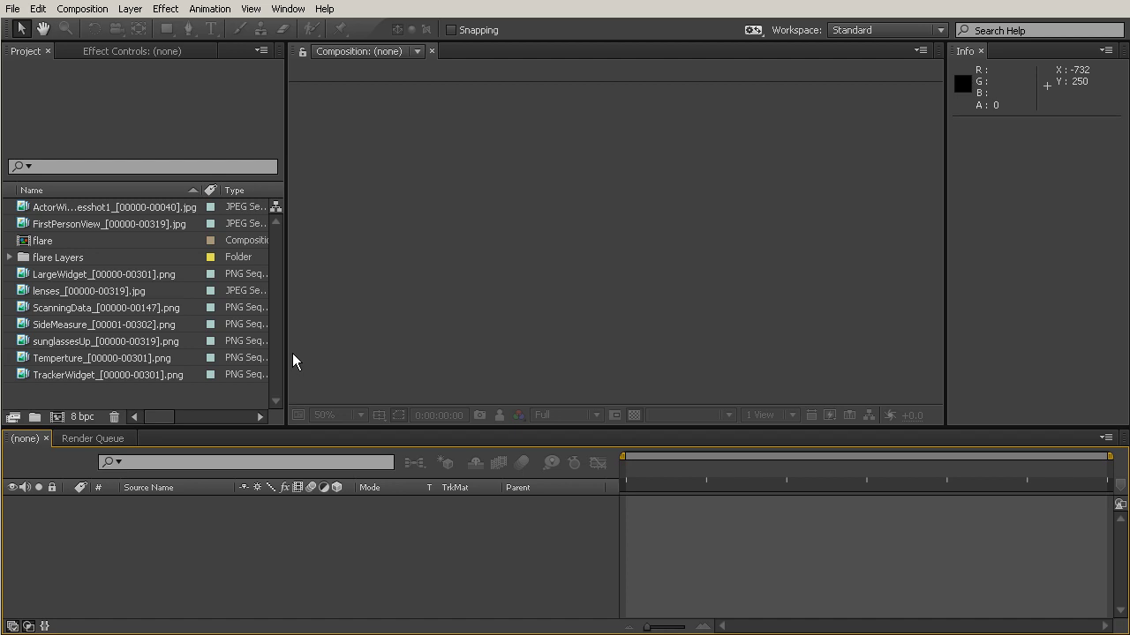
left_click(146, 207)
left_click(145, 223)
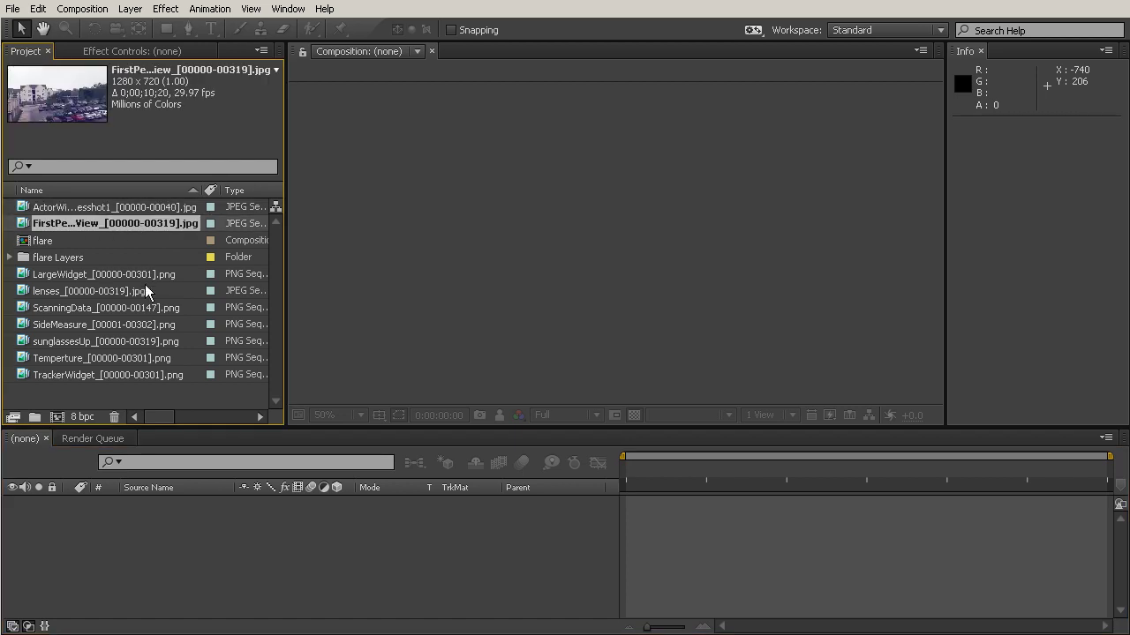
left_click(75, 208)
left_click(94, 224)
left_click(96, 202)
left_click(100, 223)
left_click_drag(71, 220, 57, 417)
left_click_drag(57, 415, 56, 415)
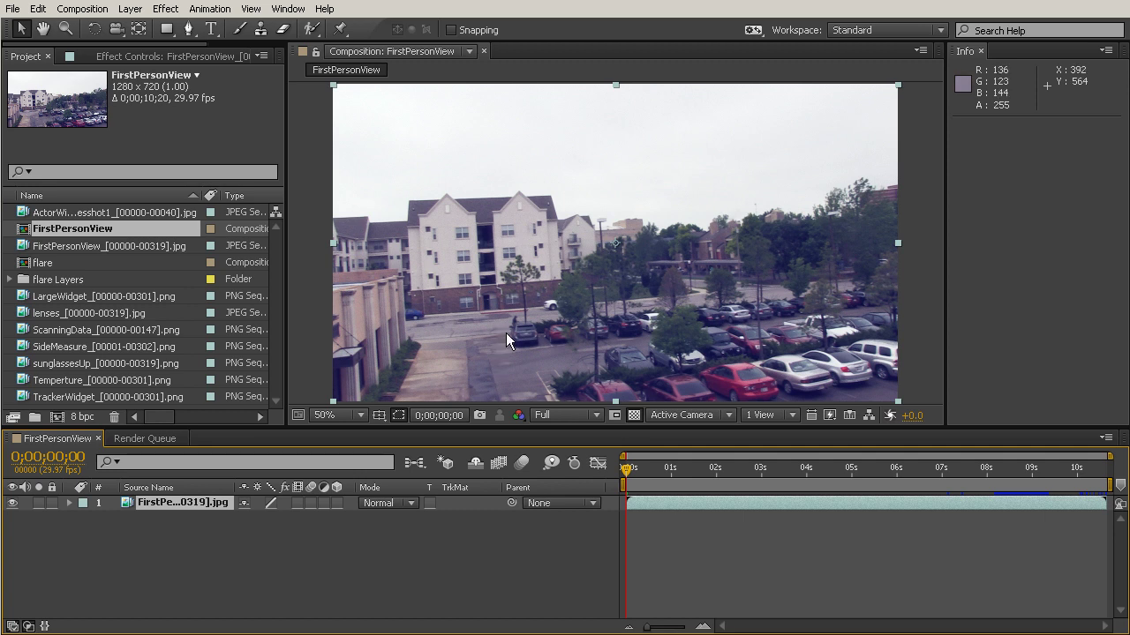
left_click_drag(620, 471, 1110, 486)
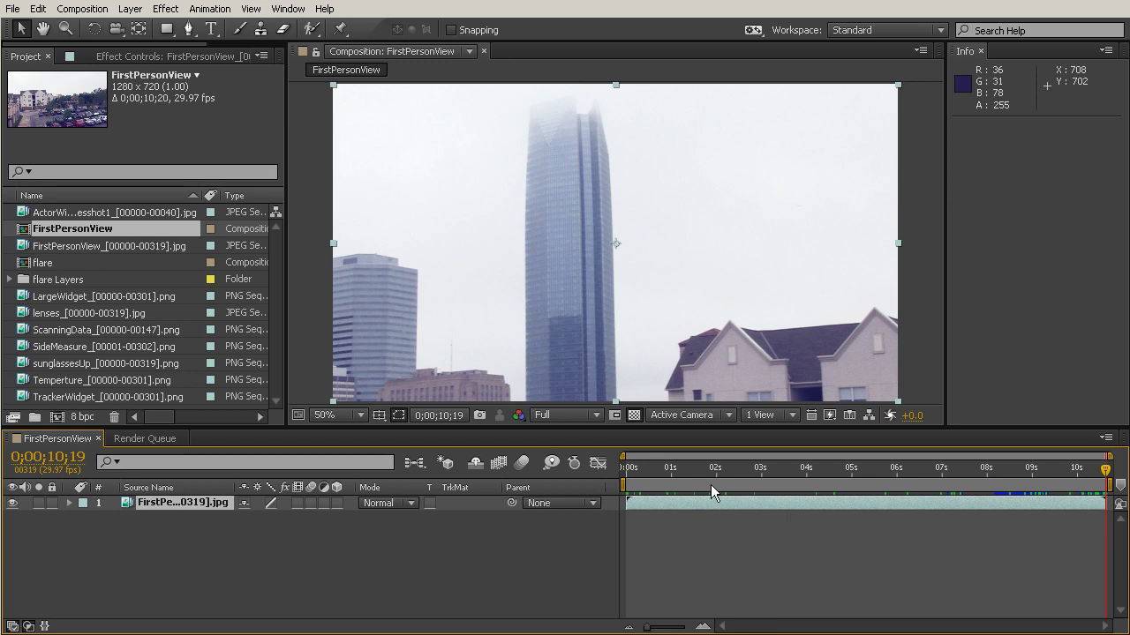
left_click(70, 213)
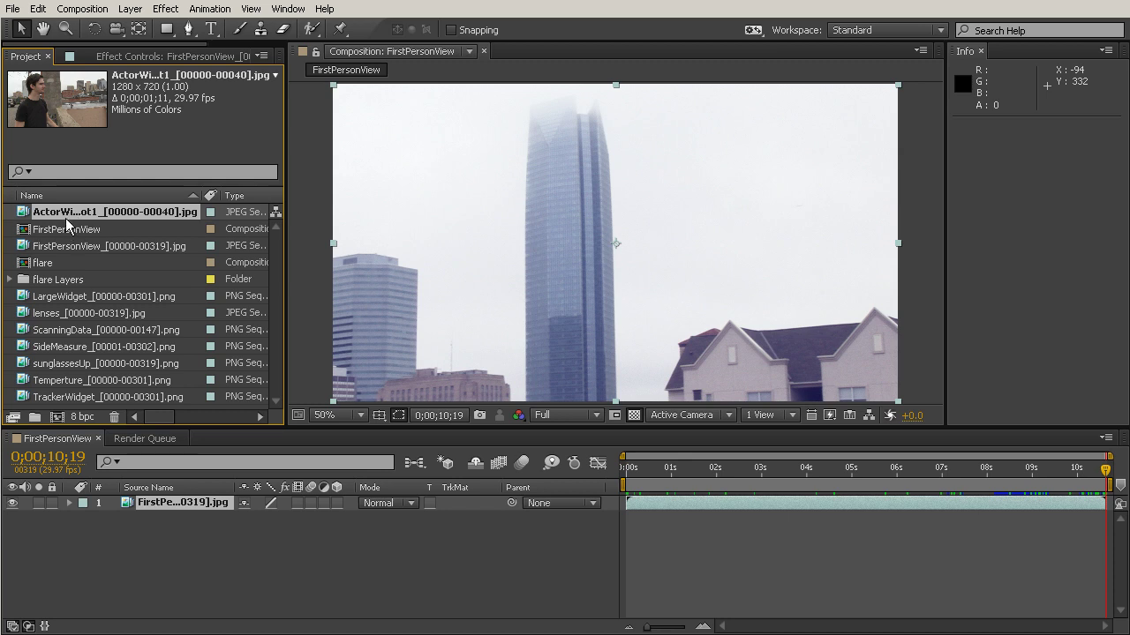
left_click_drag(70, 219, 125, 503)
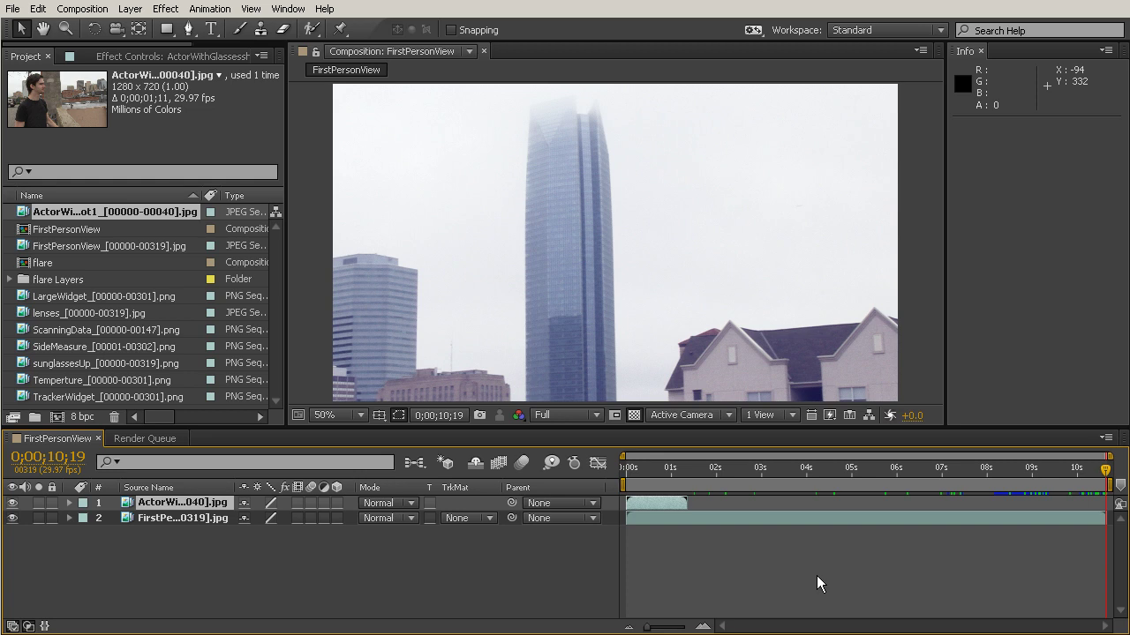
left_click(615, 469)
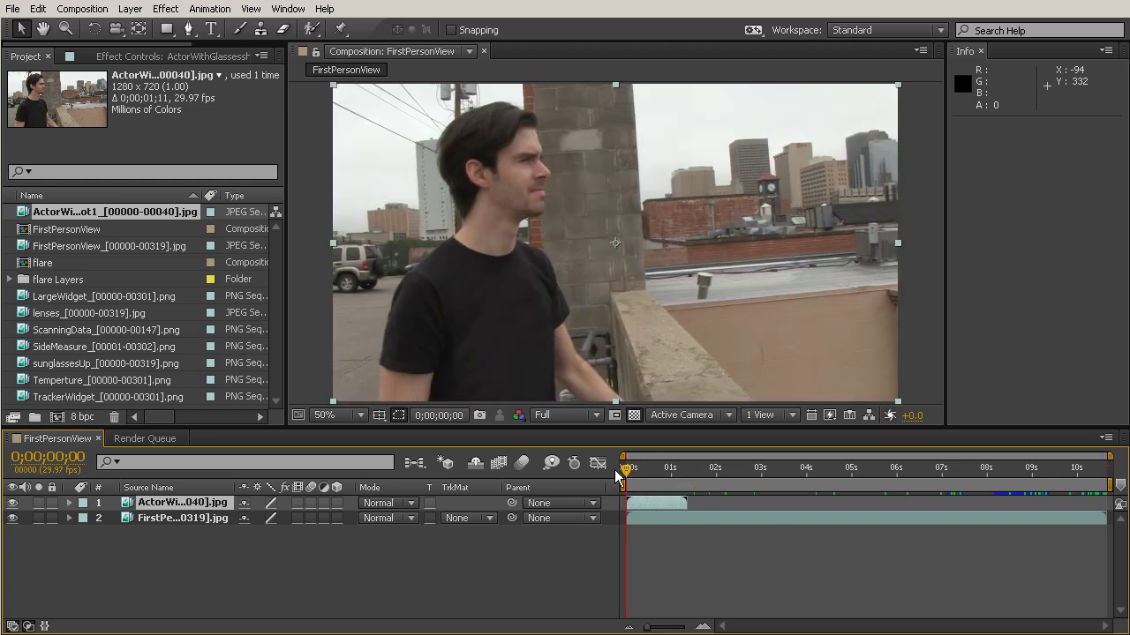
left_click_drag(615, 469, 679, 482)
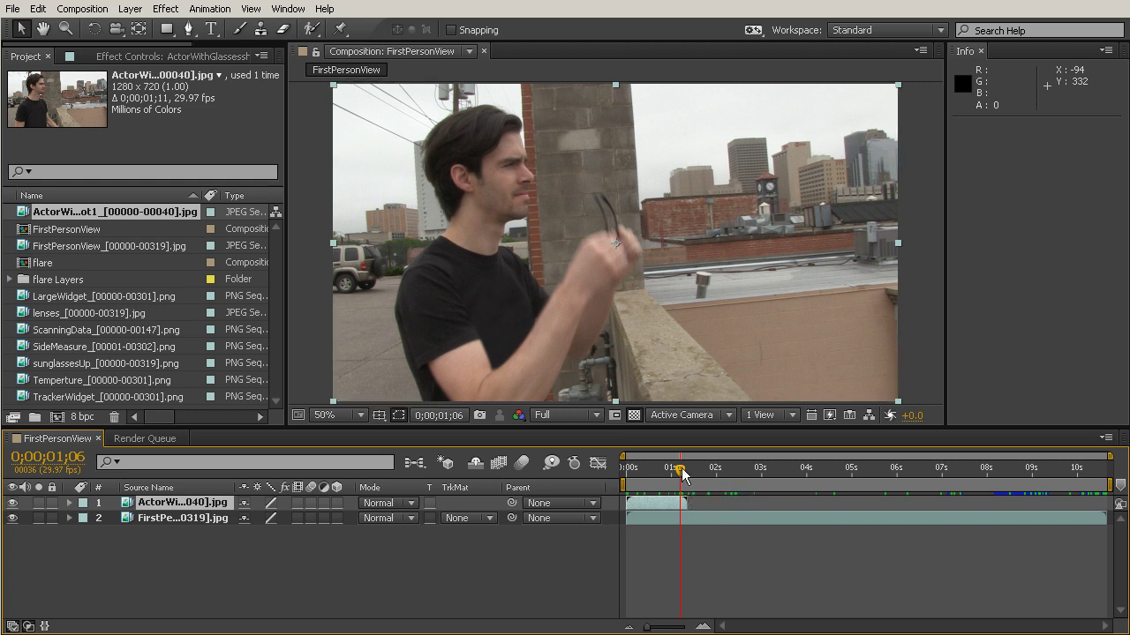
key("space")
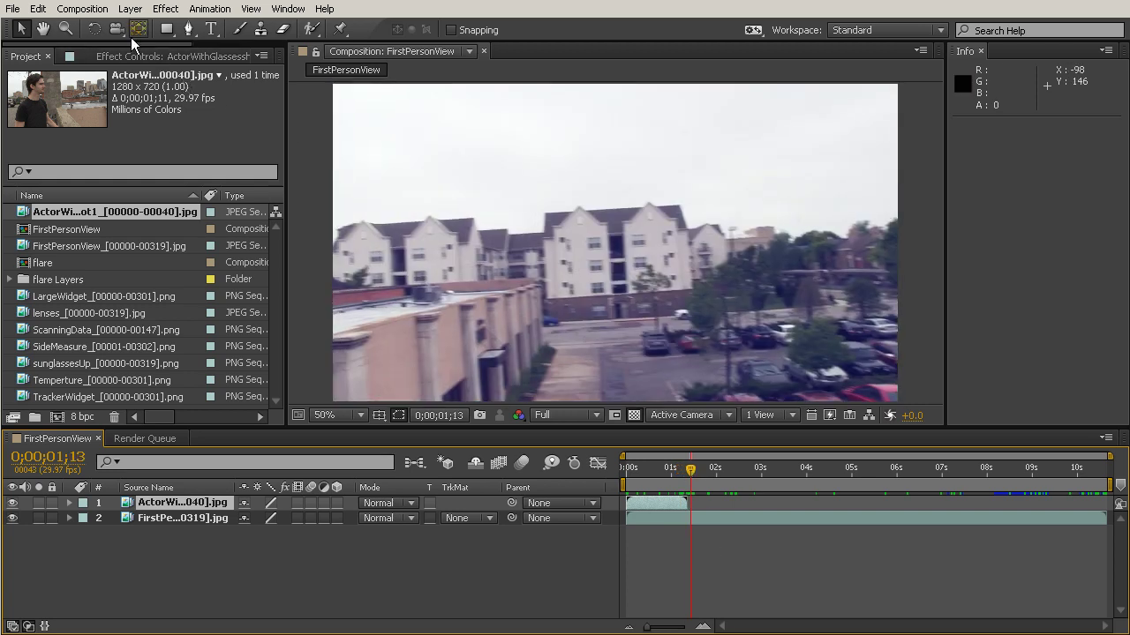
Step: Set the composition's duration to 0;00;12;20 and show its full length in the timeline
left_click(85, 10)
left_click(91, 50)
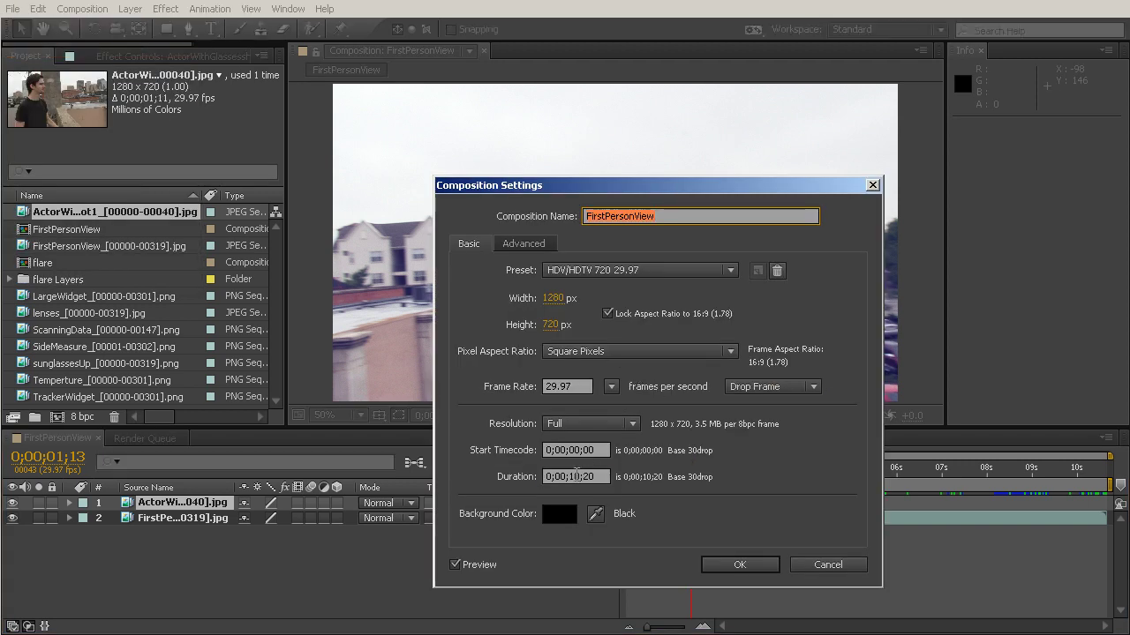
left_click(576, 476)
double_click(575, 477)
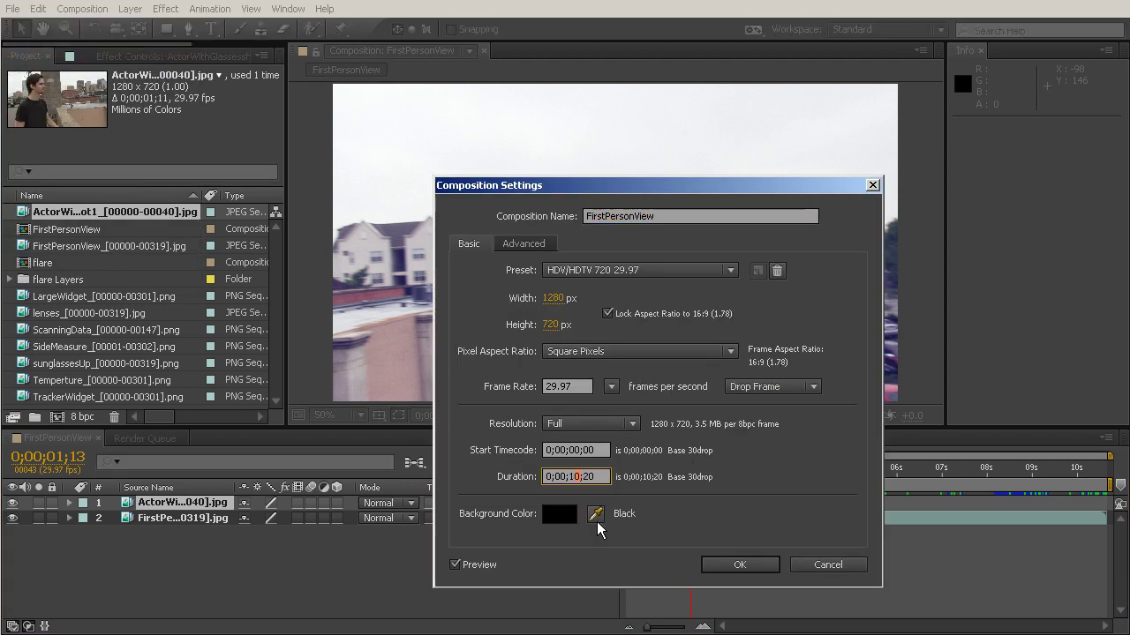
left_click(738, 565)
left_click_drag(1033, 456, 1109, 457)
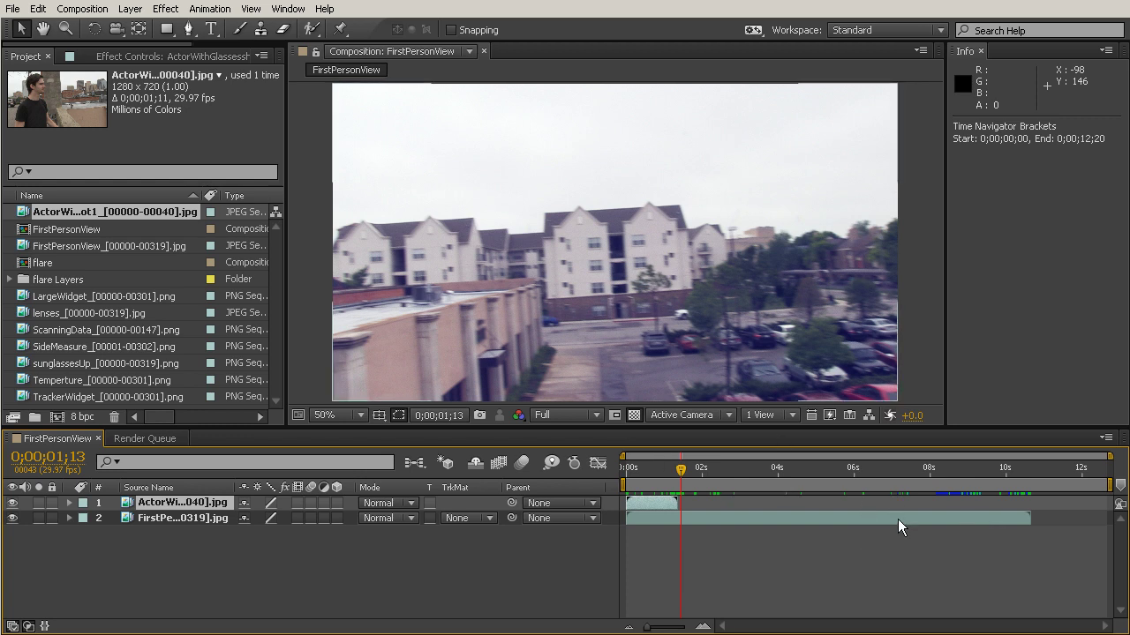
Step: Move the FirstPersonView layer in time so it starts at 0;00;01;11, directly after the actor clip
left_click_drag(897, 519, 961, 519)
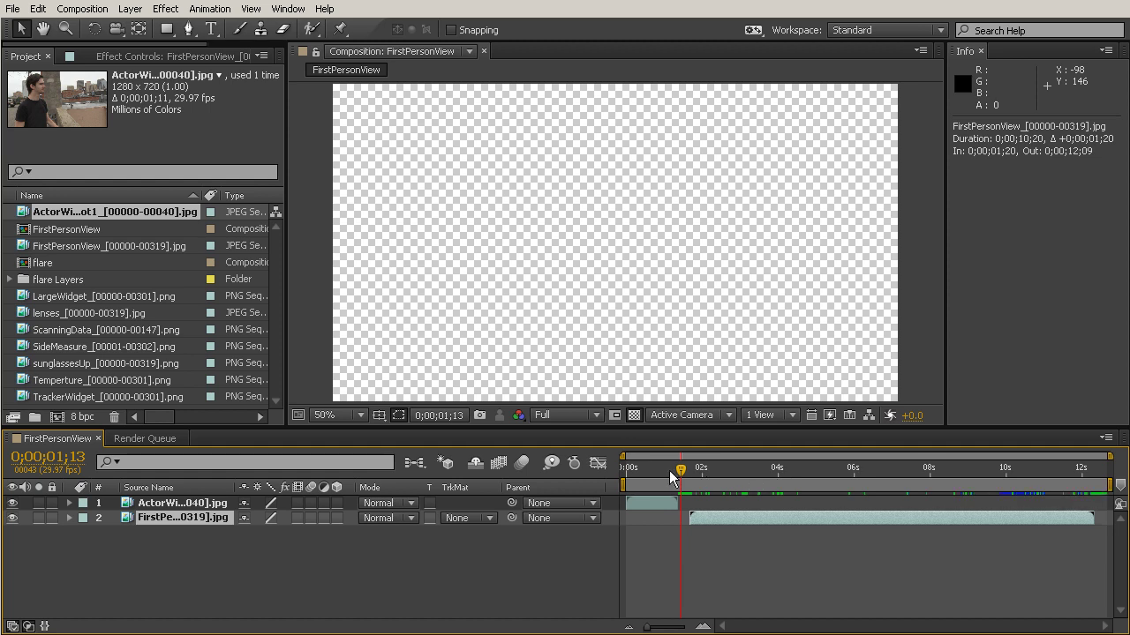
left_click_drag(669, 471, 639, 472)
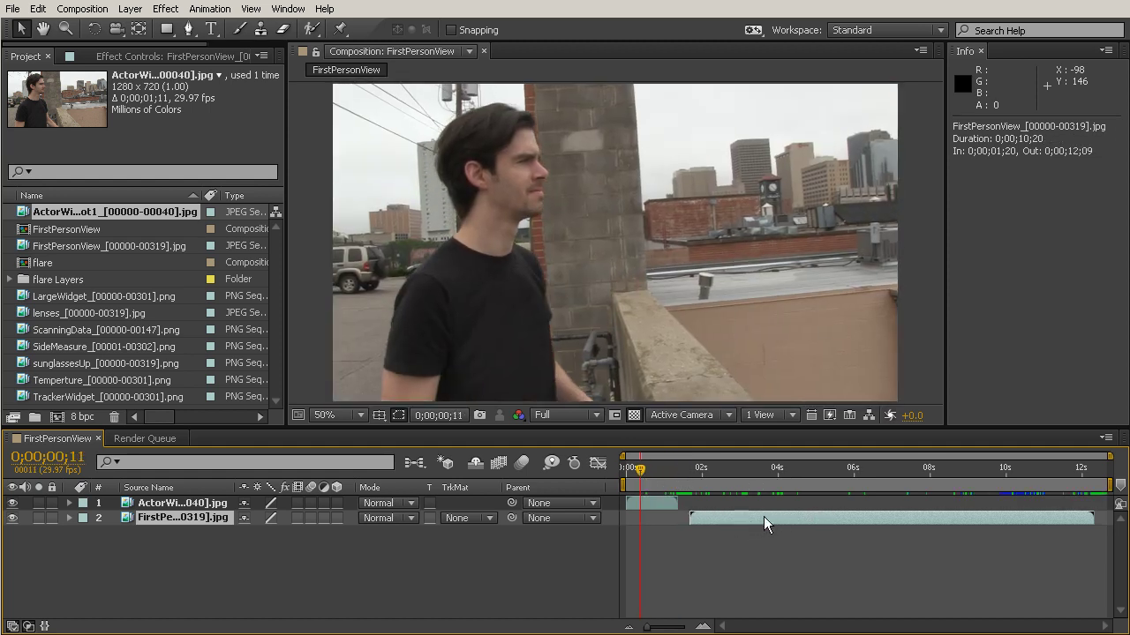
left_click_drag(764, 518, 751, 517)
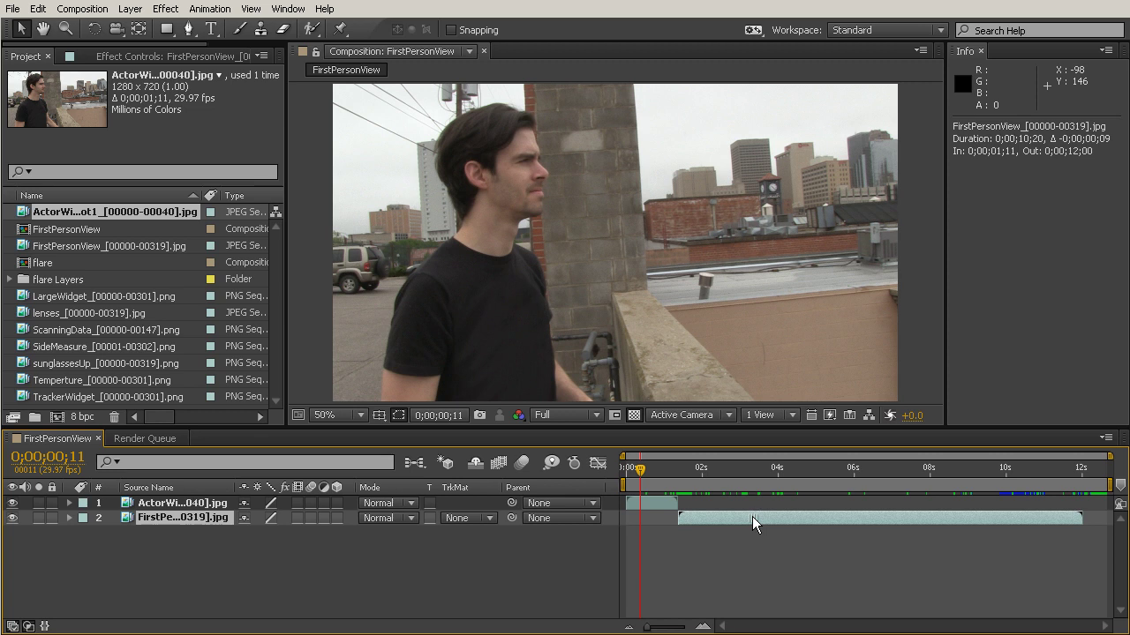
left_click(674, 472)
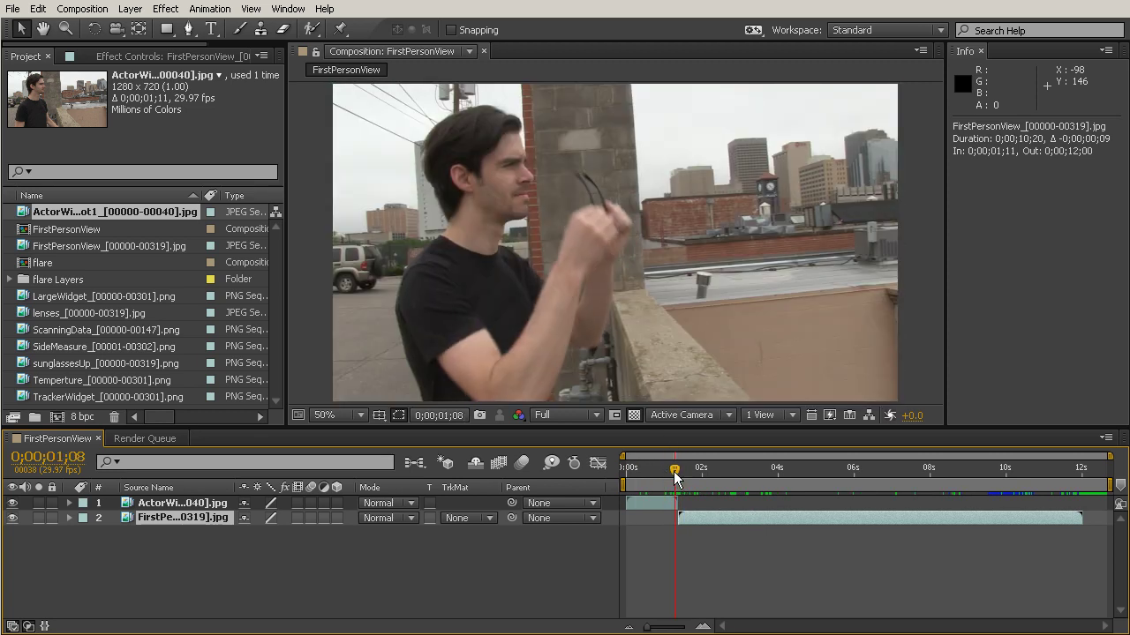
Step: End the work area at 0;00;12;00, where the FirstPersonView clip finishes, and trim the composition to it
left_click_drag(678, 468, 1079, 521)
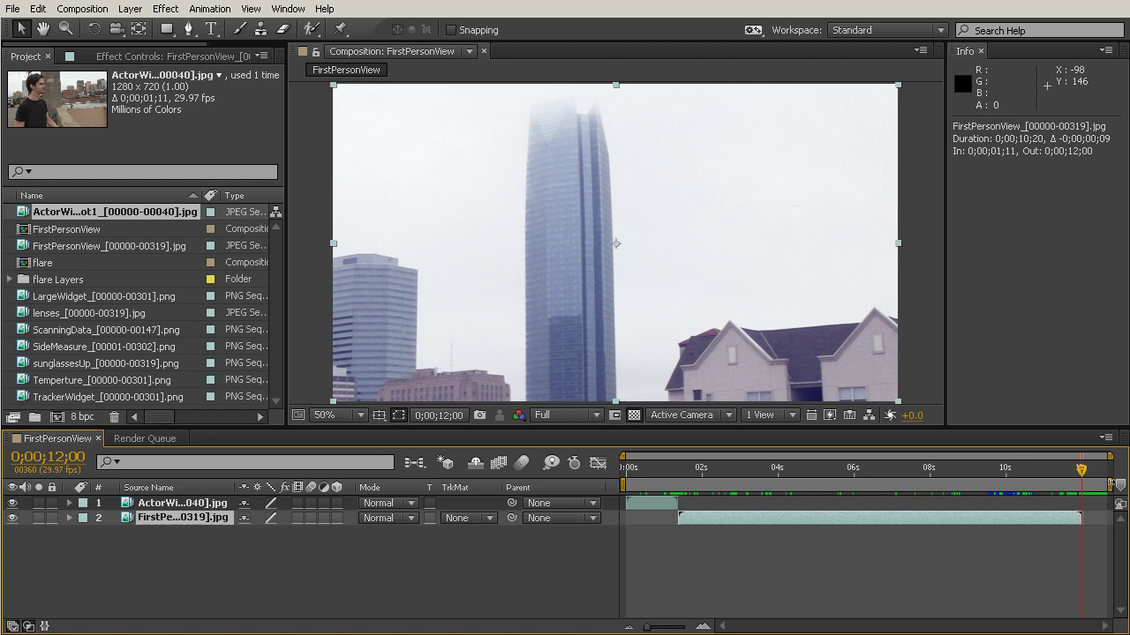
left_click_drag(1109, 484, 1099, 484)
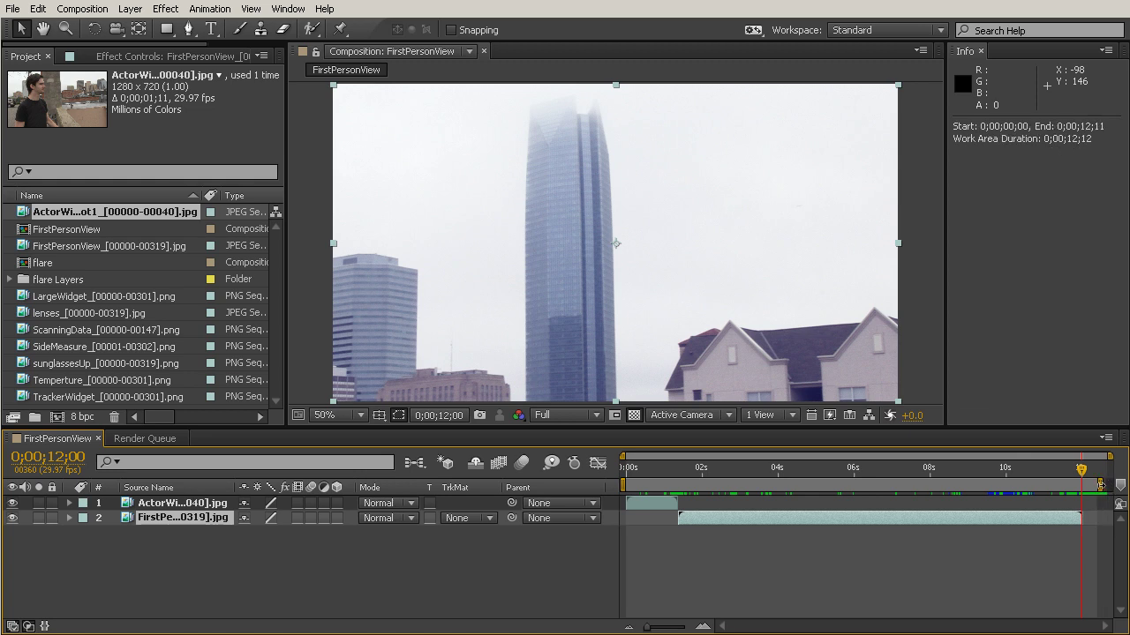
left_click_drag(1100, 484, 1084, 484)
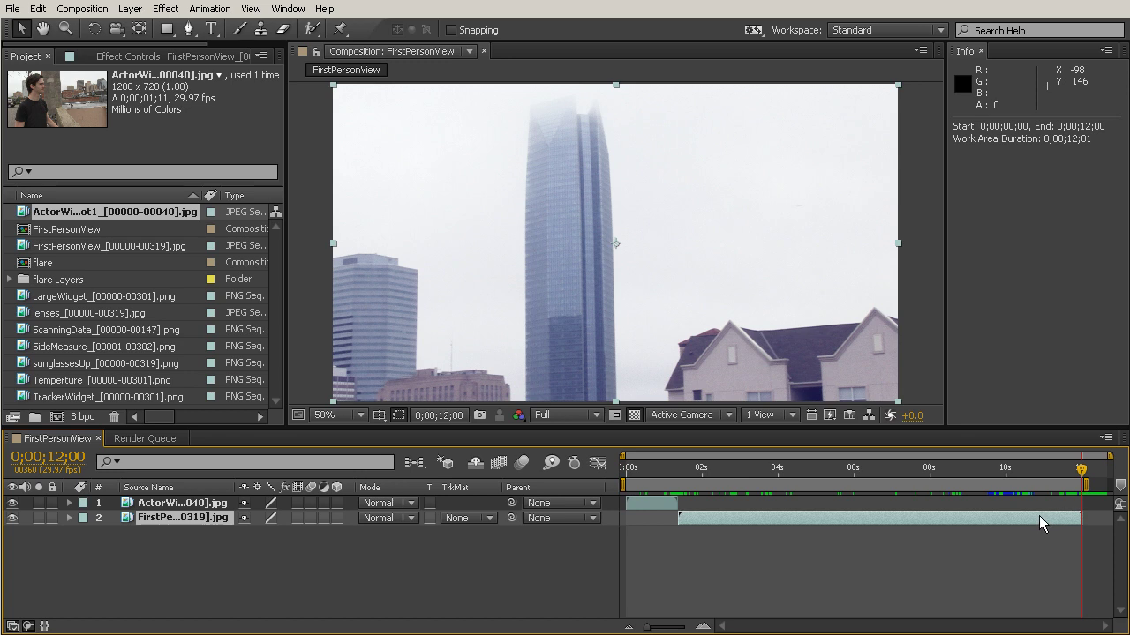
right_click(1030, 484)
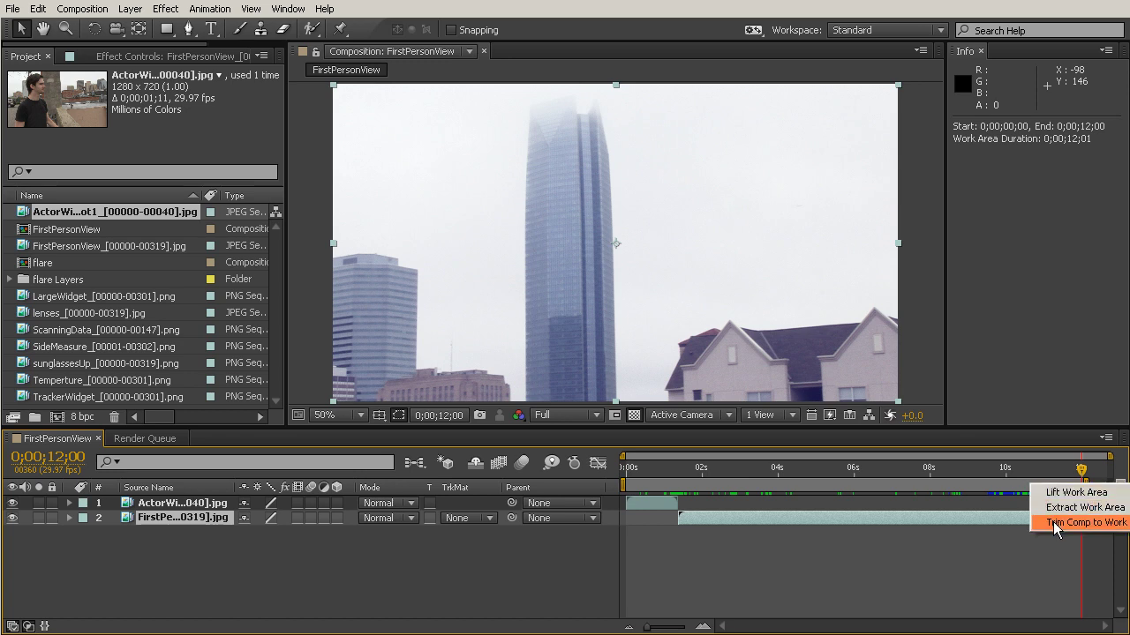
left_click(1053, 522)
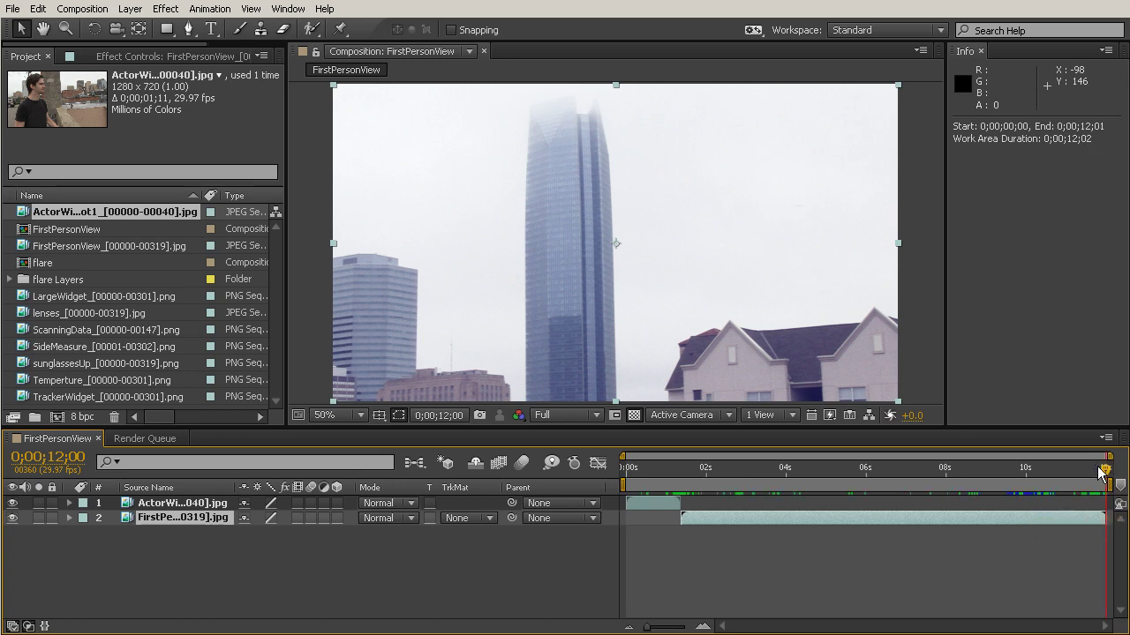
Step: Give the preview area more height and switch the Info readout to decimal color values
left_click_drag(1099, 473, 691, 498)
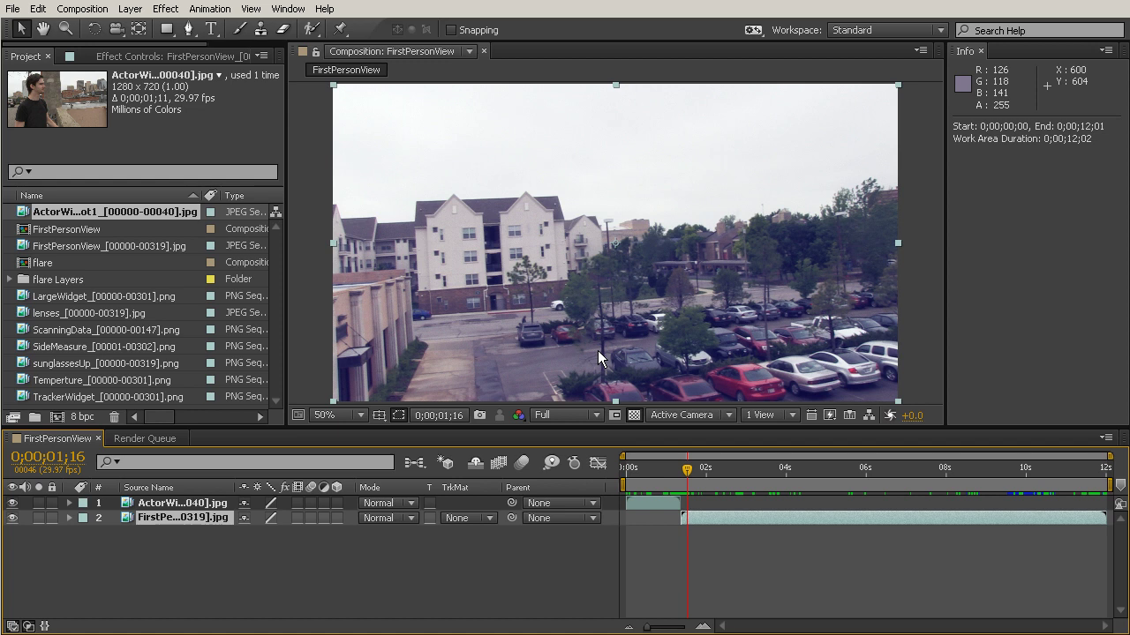
left_click(663, 474)
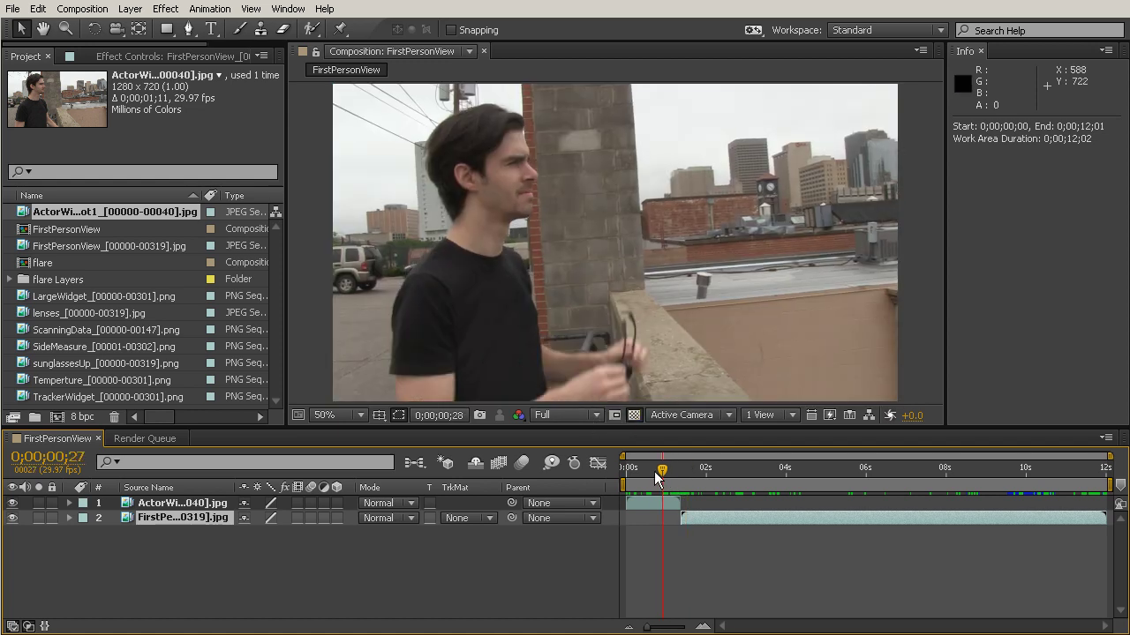
left_click_drag(656, 475, 759, 537)
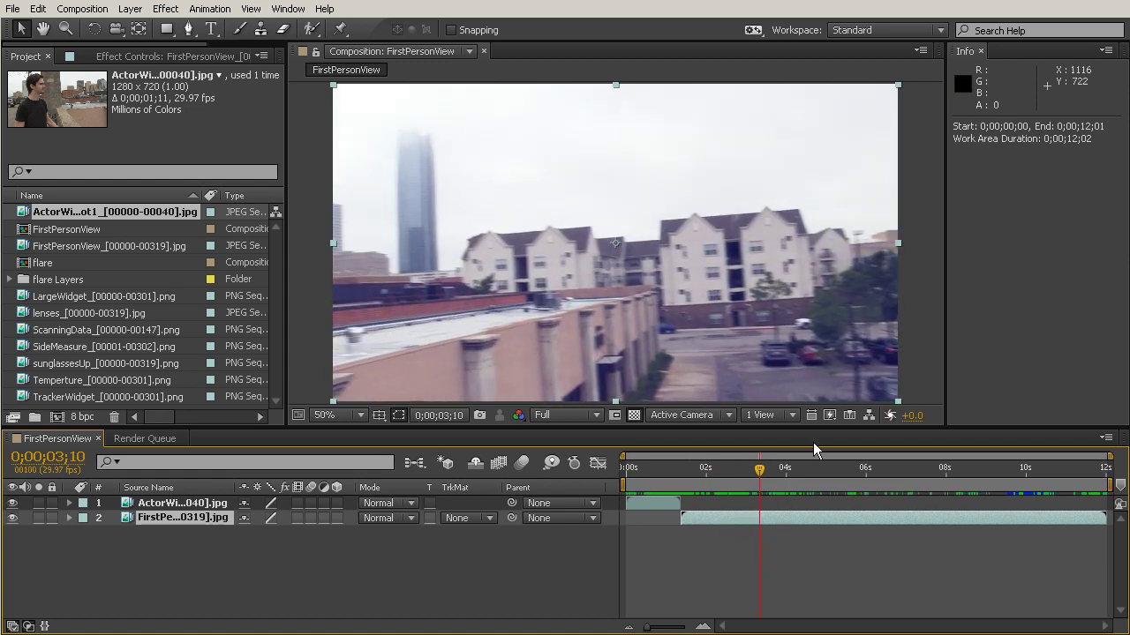
left_click_drag(656, 424, 662, 453)
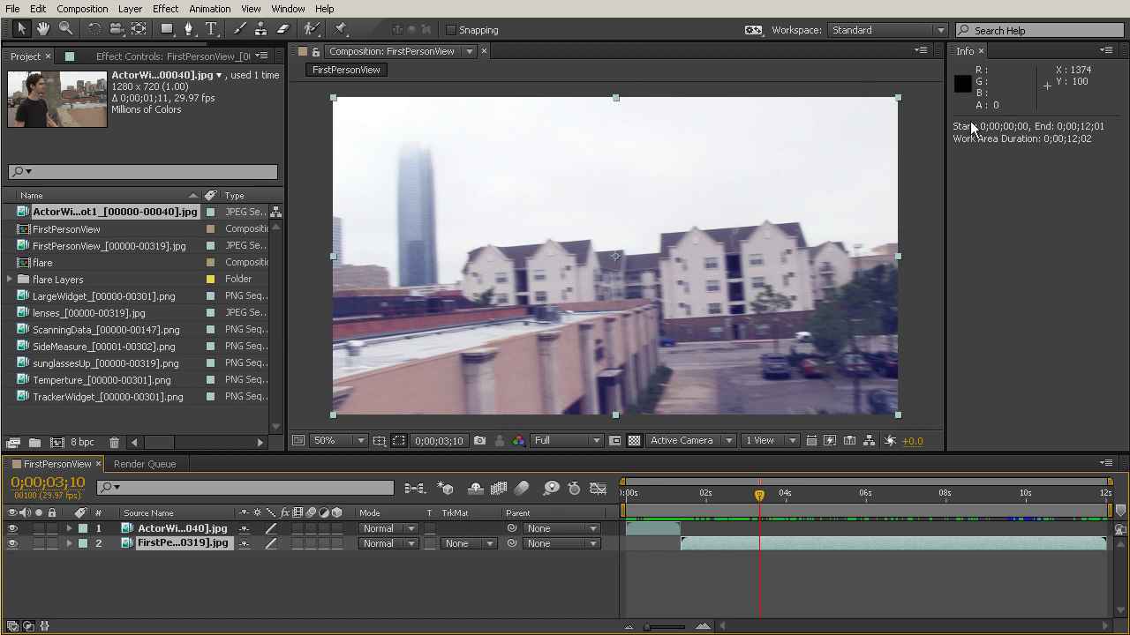
left_click(1108, 54)
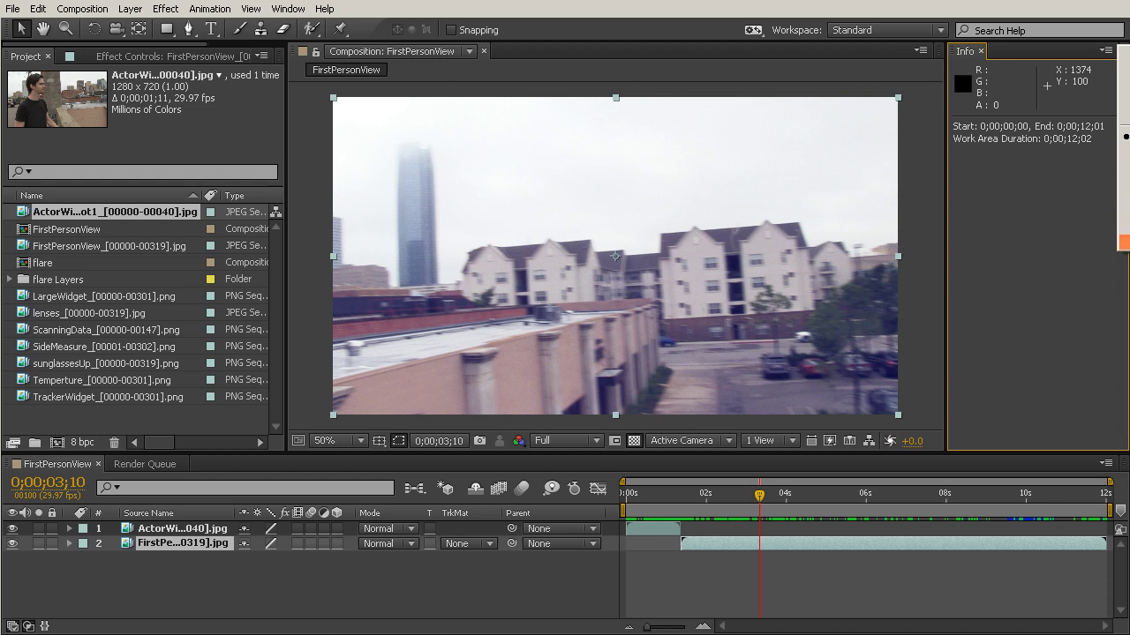
left_click(1124, 241)
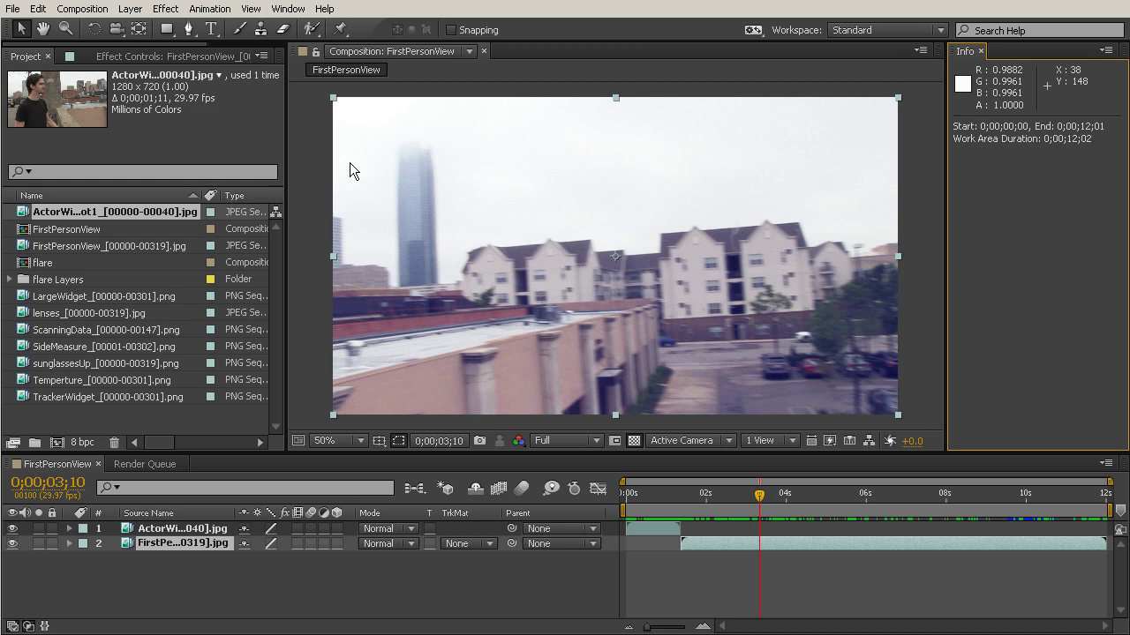
Step: Find the Levels (Individual Controls) effect by searching for "level" and apply it to the ActorWithGlassesshot1 layer
left_click(290, 9)
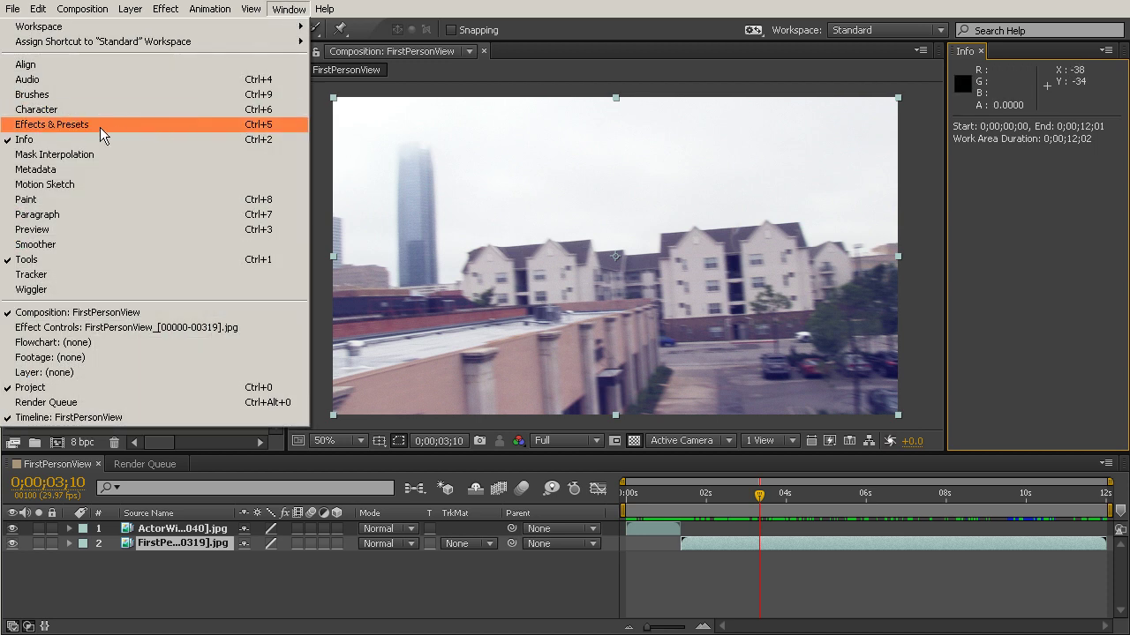
left_click(40, 124)
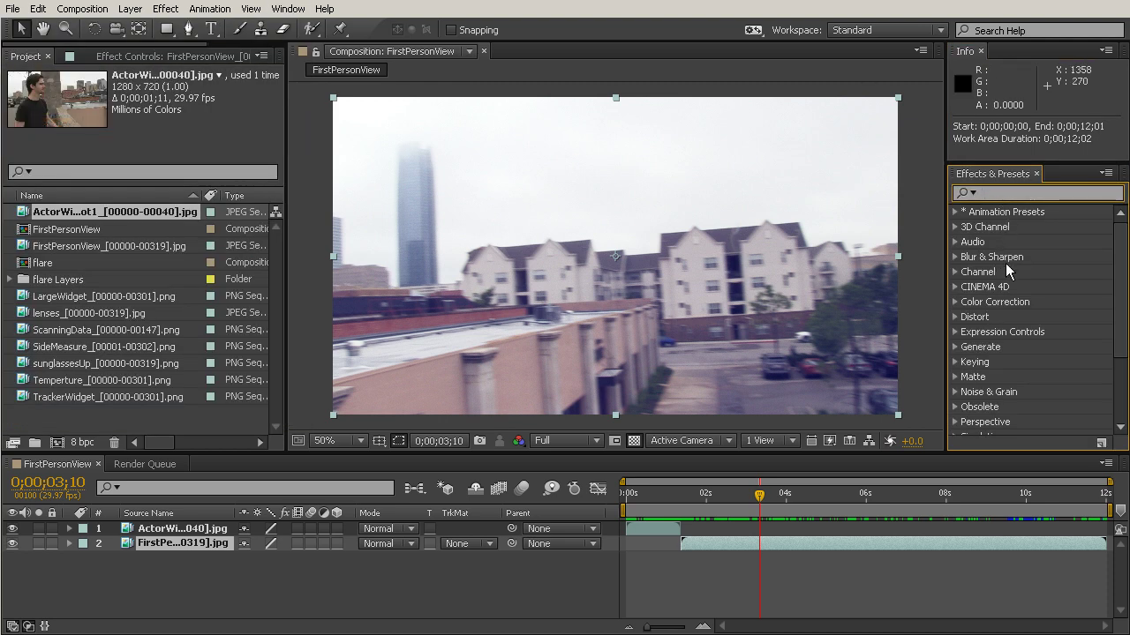
type("level")
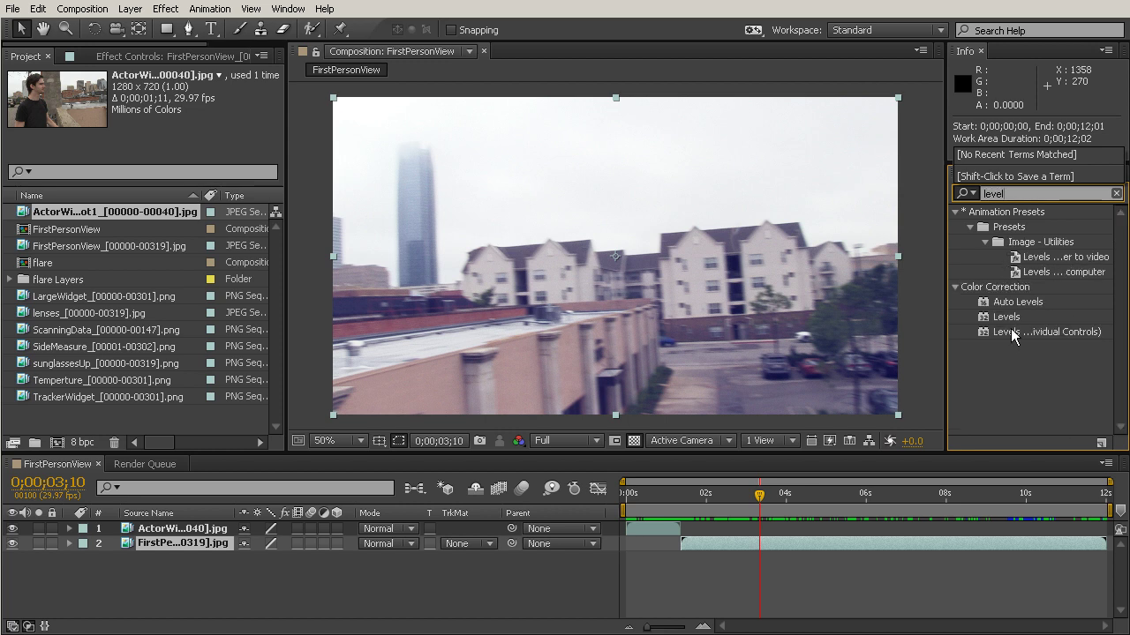
left_click(1017, 335)
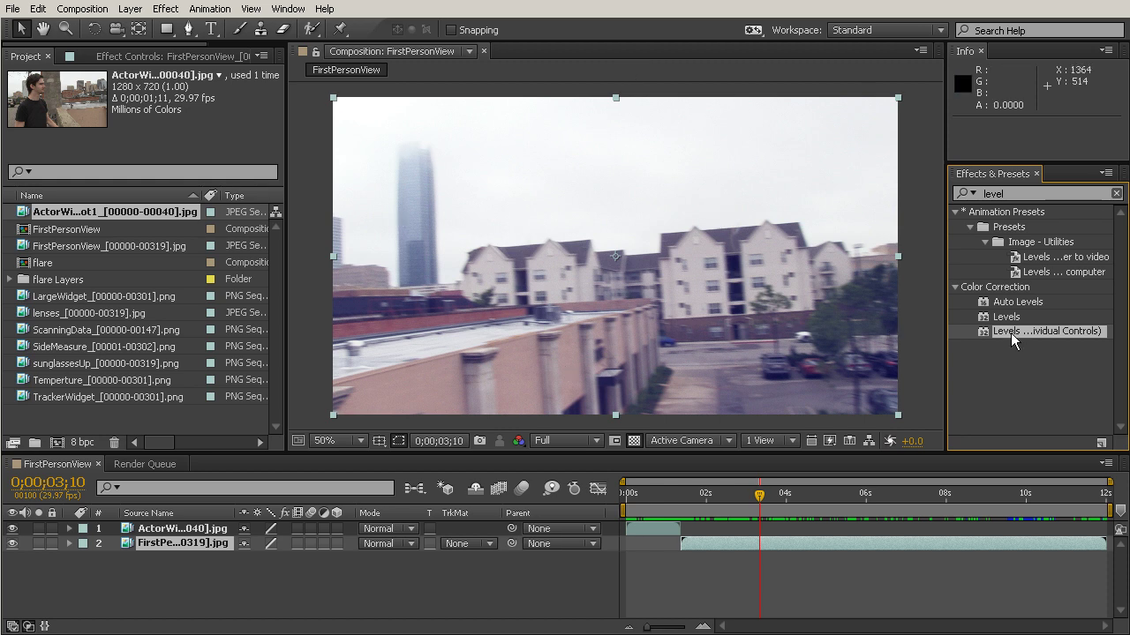
left_click_drag(1010, 333, 671, 533)
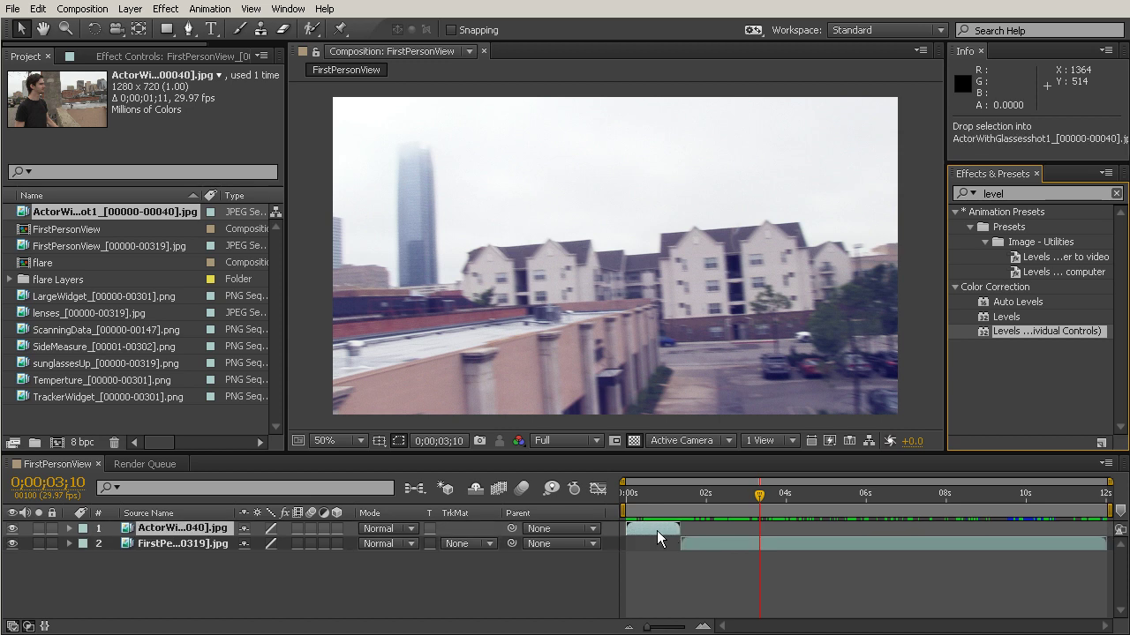
left_click_drag(657, 531, 657, 530)
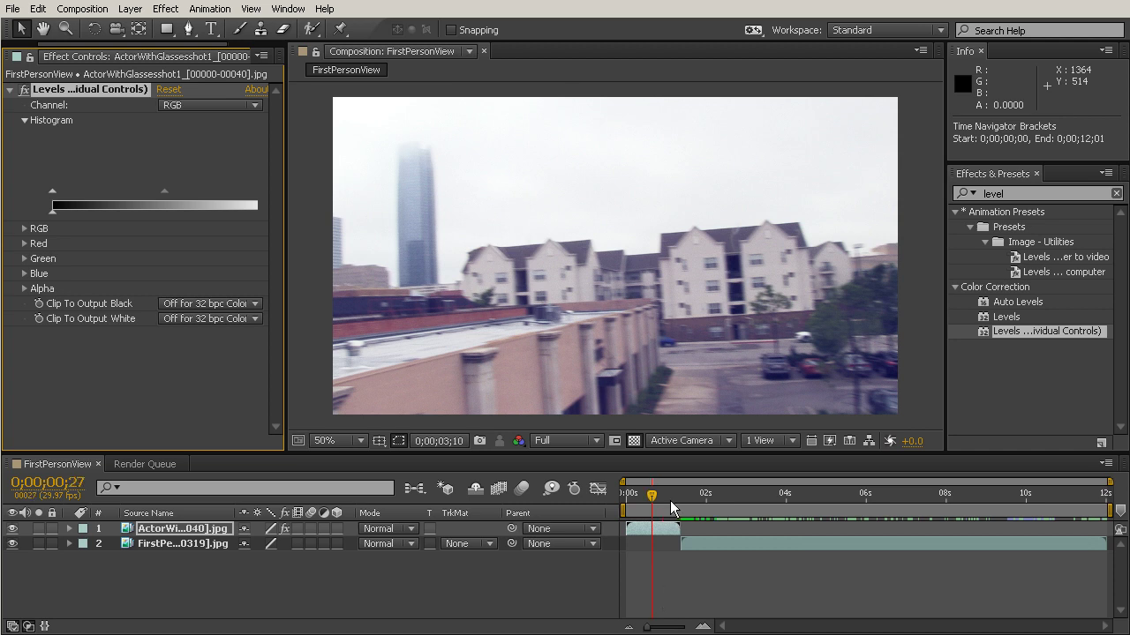
Step: Examine the darkest pixels around the parked cars in the first-person footage at 0;00;02;14
left_click(662, 494)
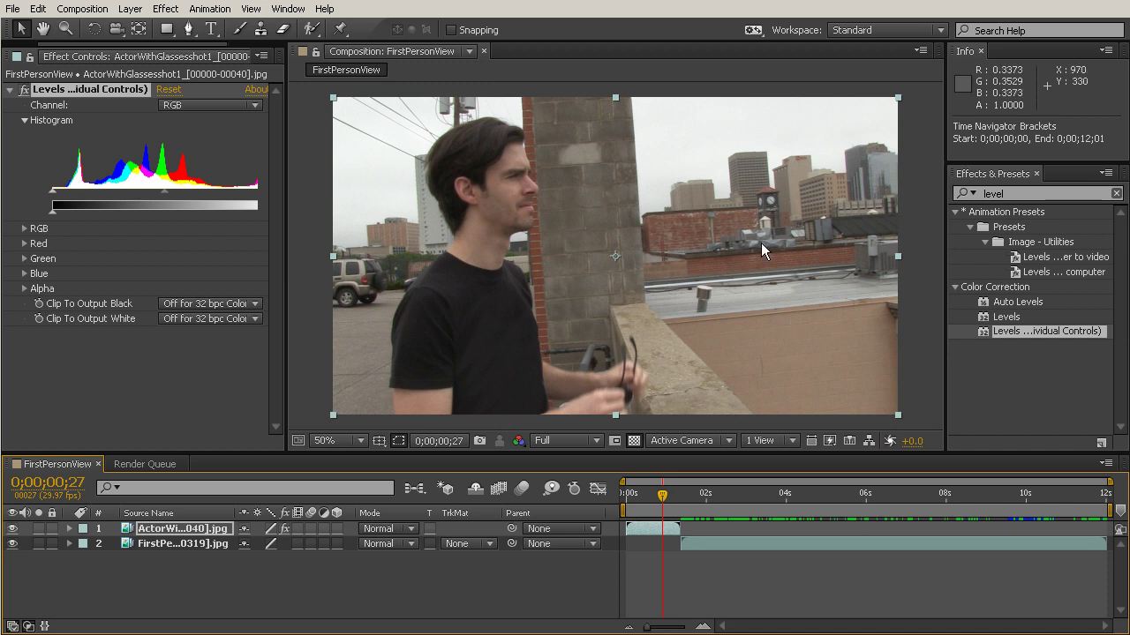
left_click(723, 505)
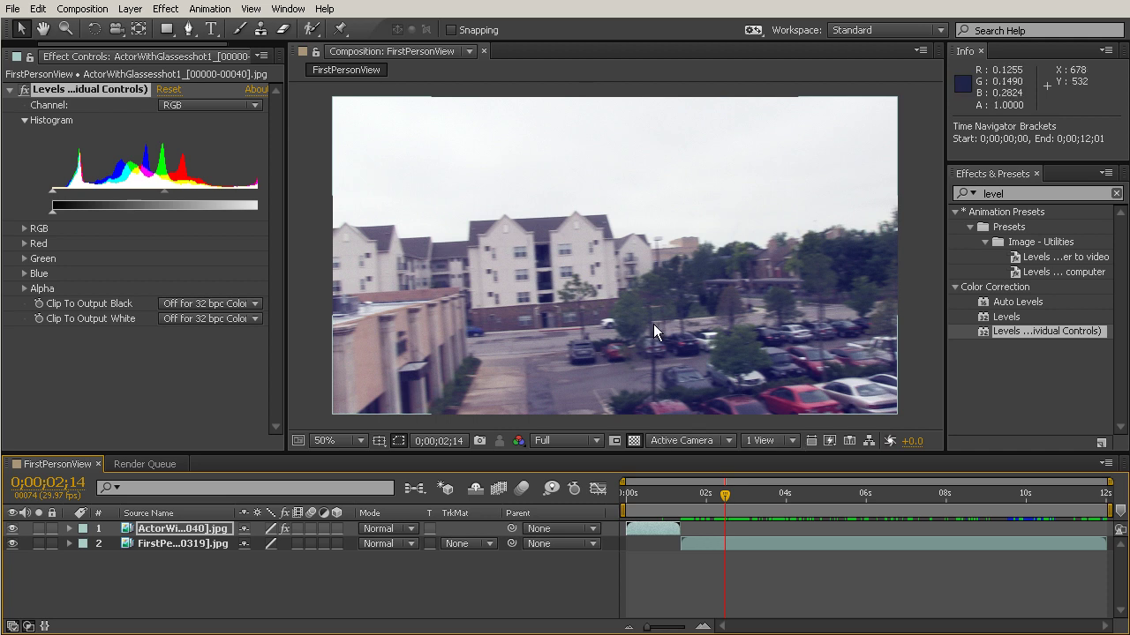
key("period")
key("period")
left_click_drag(814, 338, 436, 206)
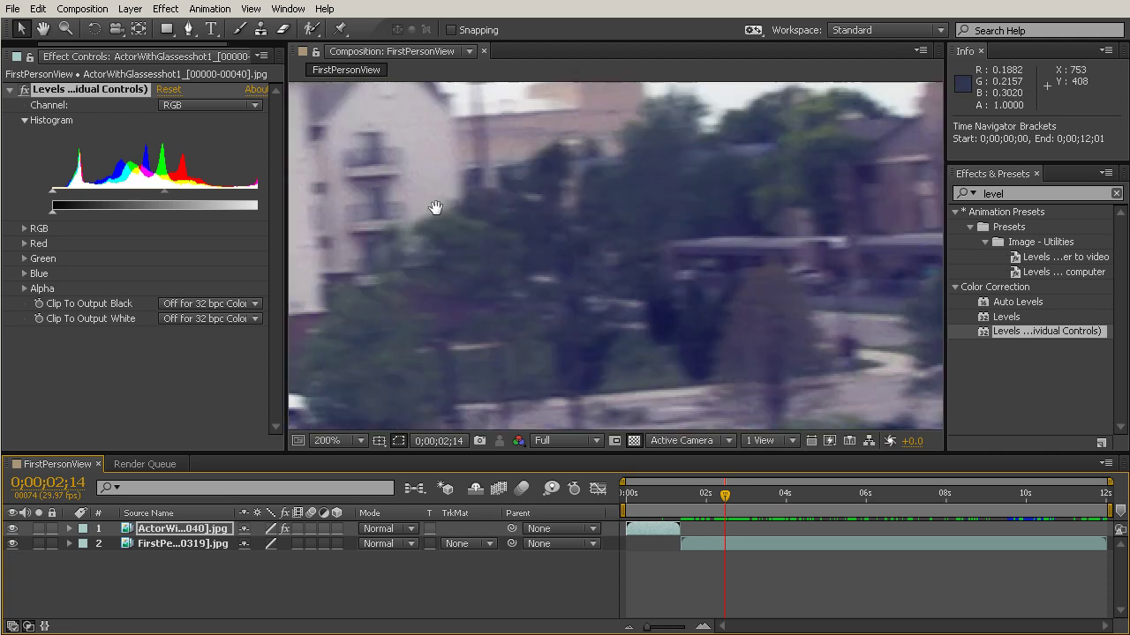
left_click_drag(685, 373, 503, 231)
key("period")
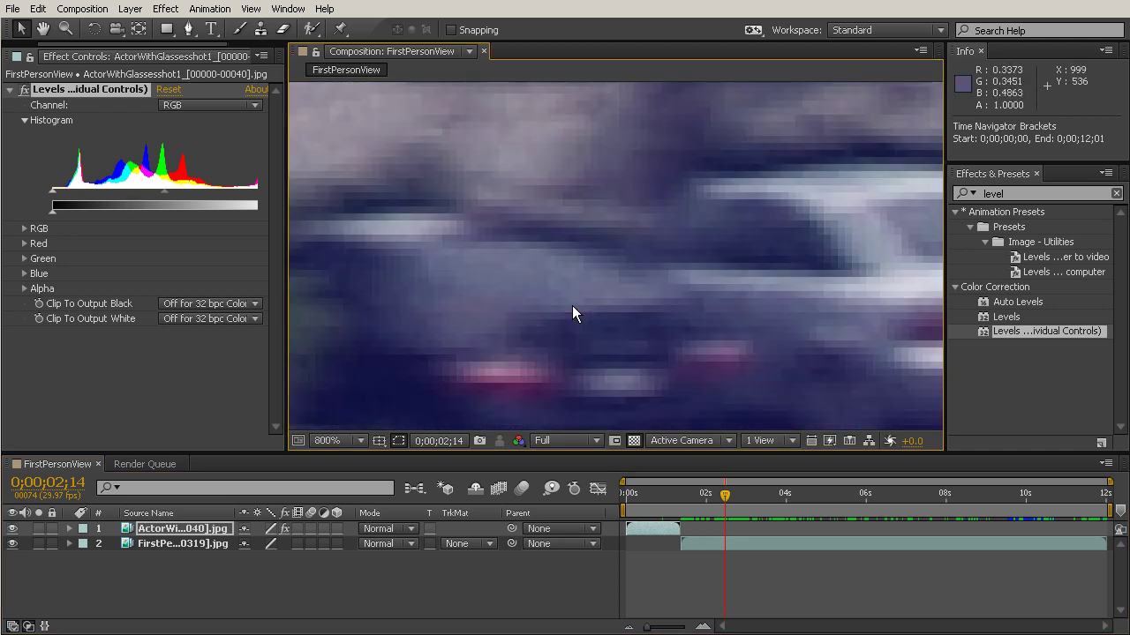
key("period")
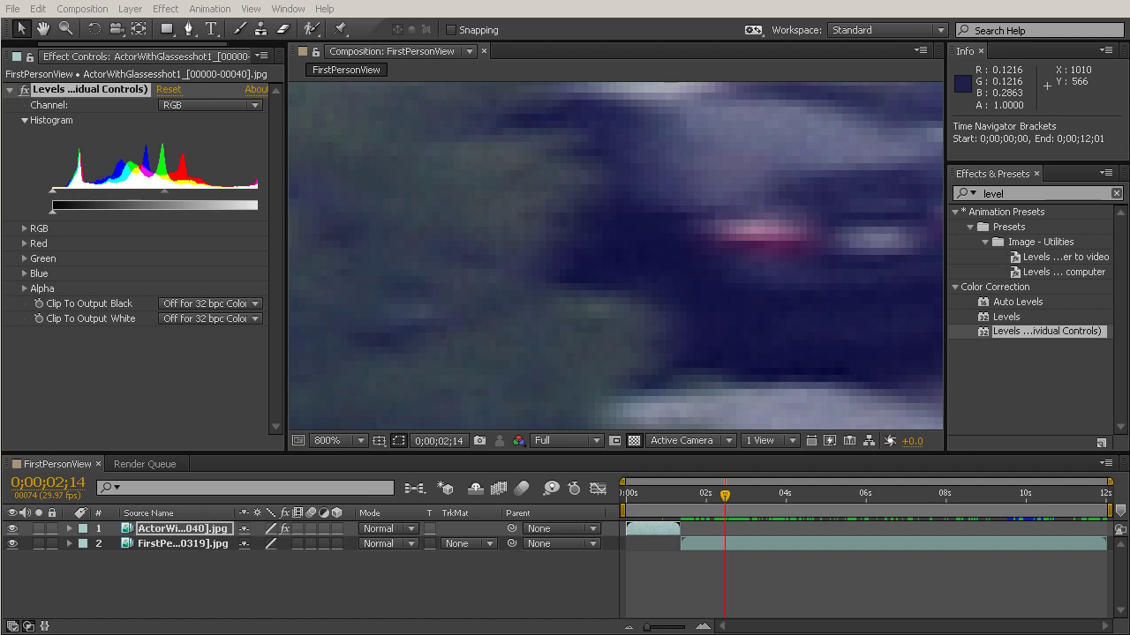
Step: Switch to Notepad and record the first-person shot's black levels as .05, .06 and .25 on separate lines
left_click_drag(1129, 176, 790, 126)
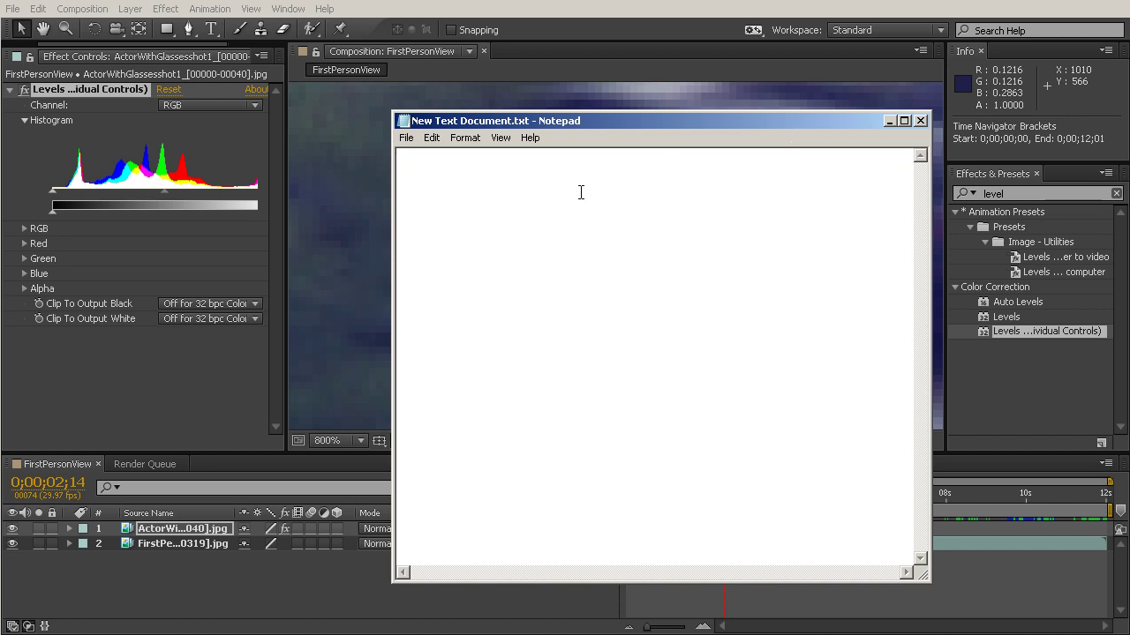
type(".05")
key("Return")
type(".0")
type("6 ")
type(".25")
left_click(889, 121)
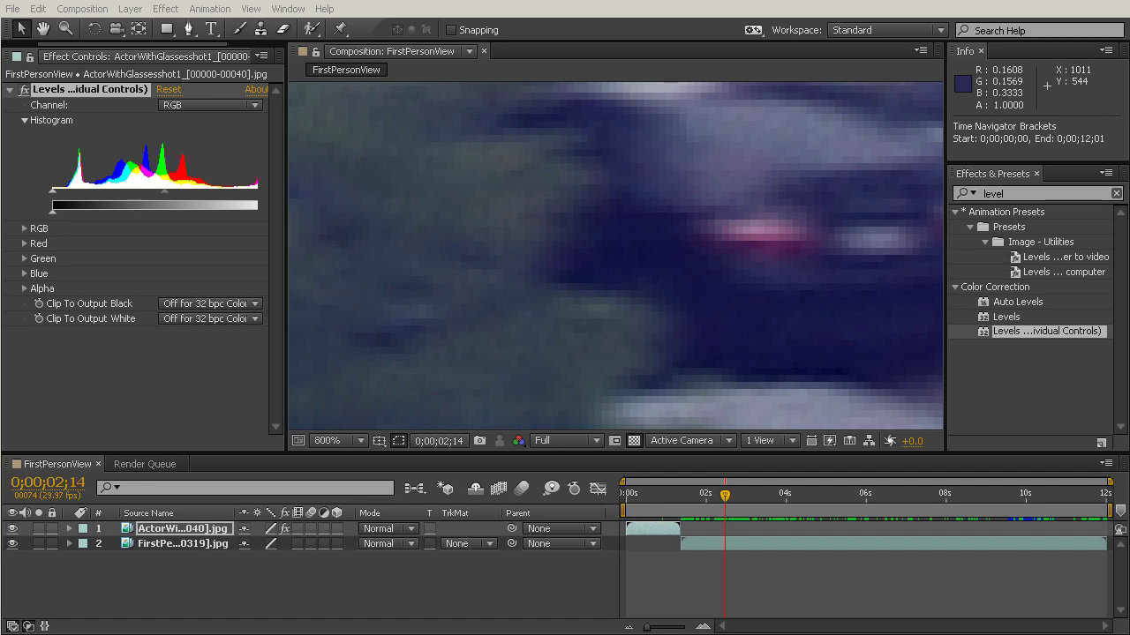
key("alt+Tab")
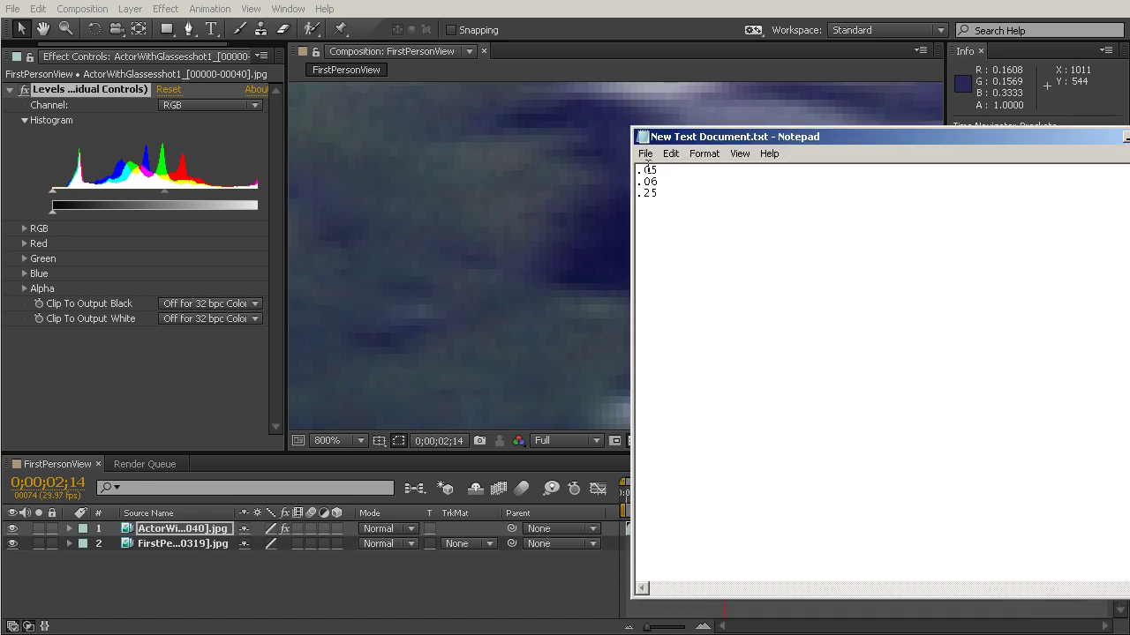
left_click_drag(777, 137, 873, 137)
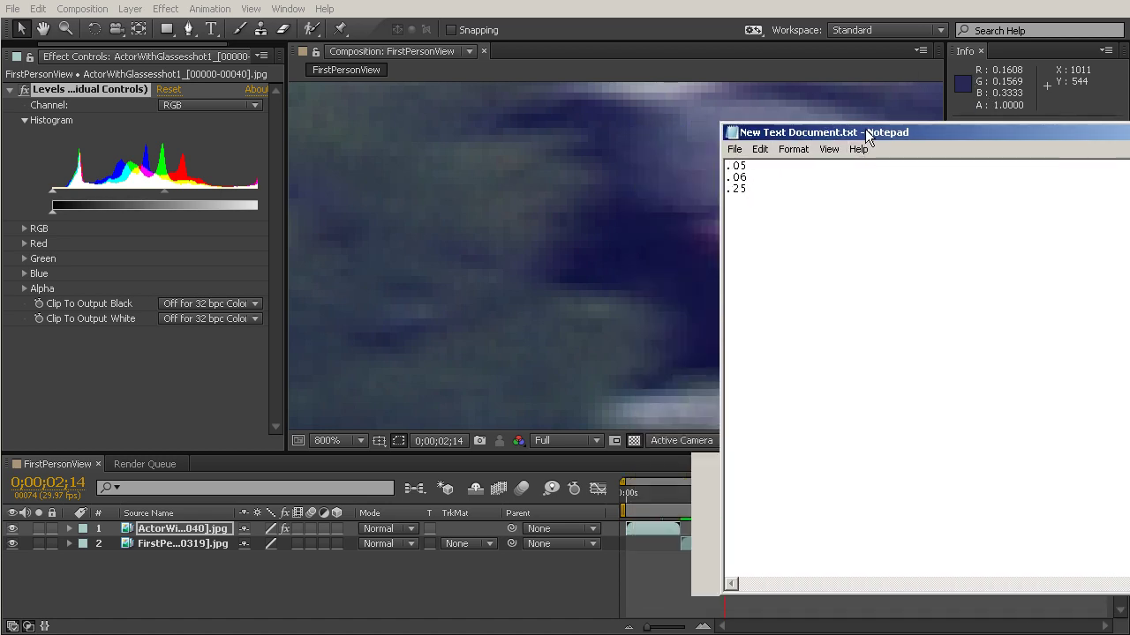
key("alt+Tab")
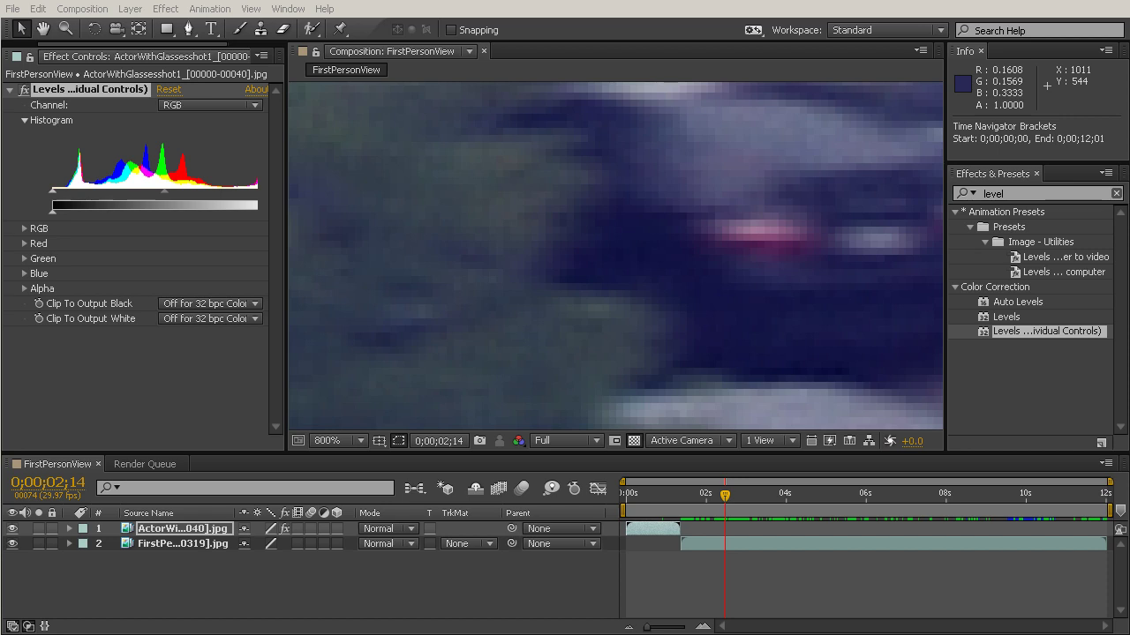
Step: Examine the dark pixels around the jeep's wheel in the actor shot at 0;00;00;25
left_click(658, 490)
scroll(628, 216, "down", 2)
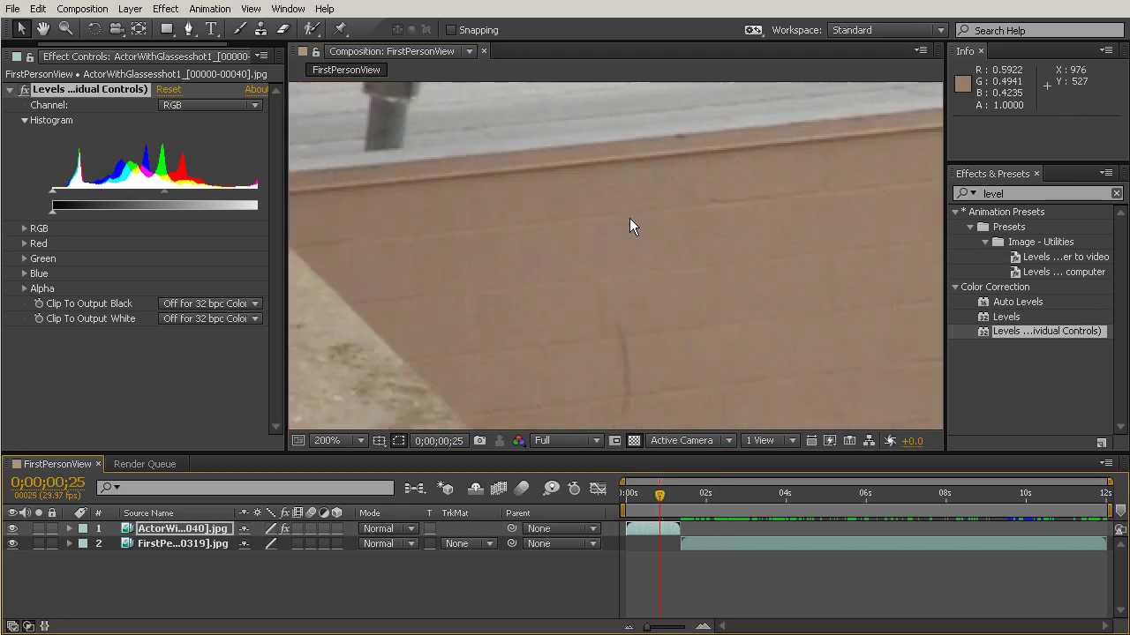
scroll(630, 218, "down", 2)
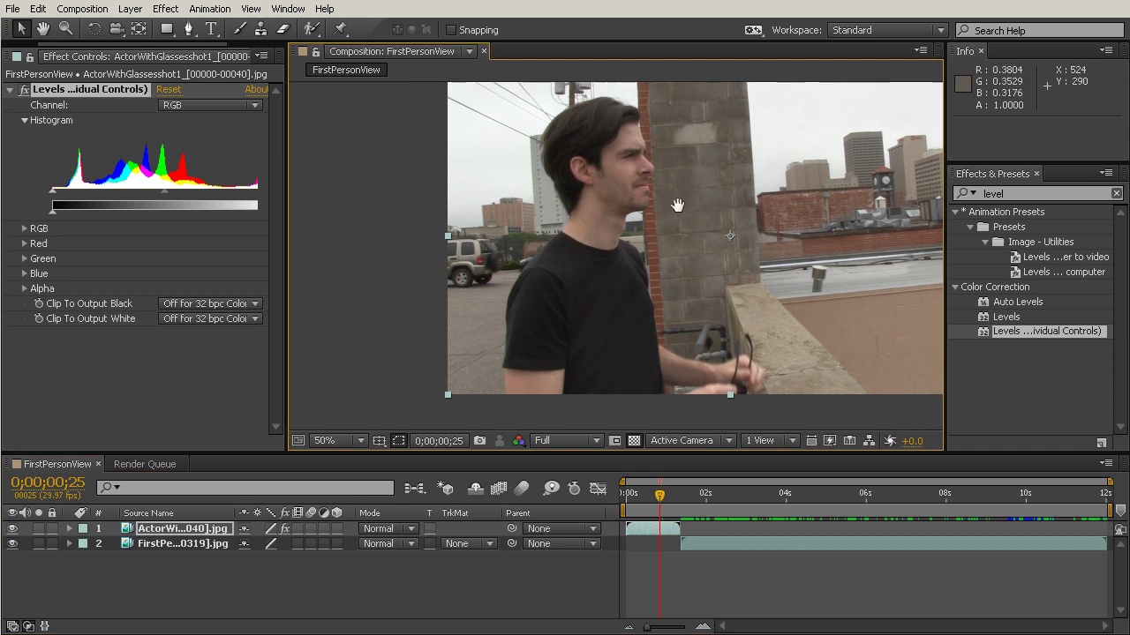
left_click_drag(677, 206, 652, 211)
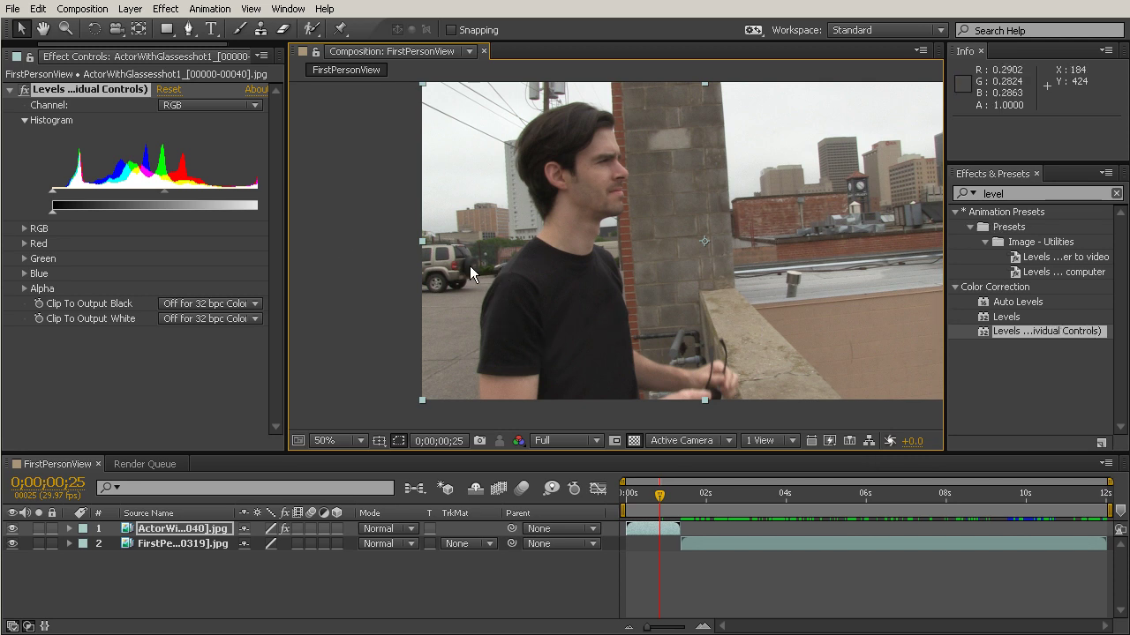
scroll(449, 256, "up", 4)
scroll(685, 295, "up", 3)
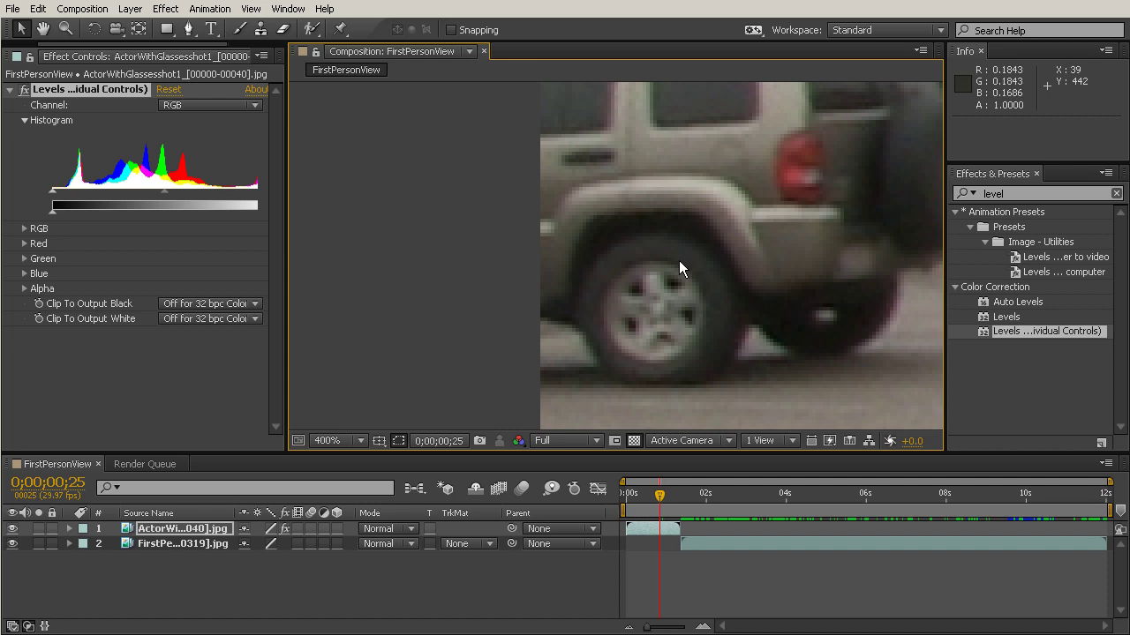
scroll(671, 252, "up", 1)
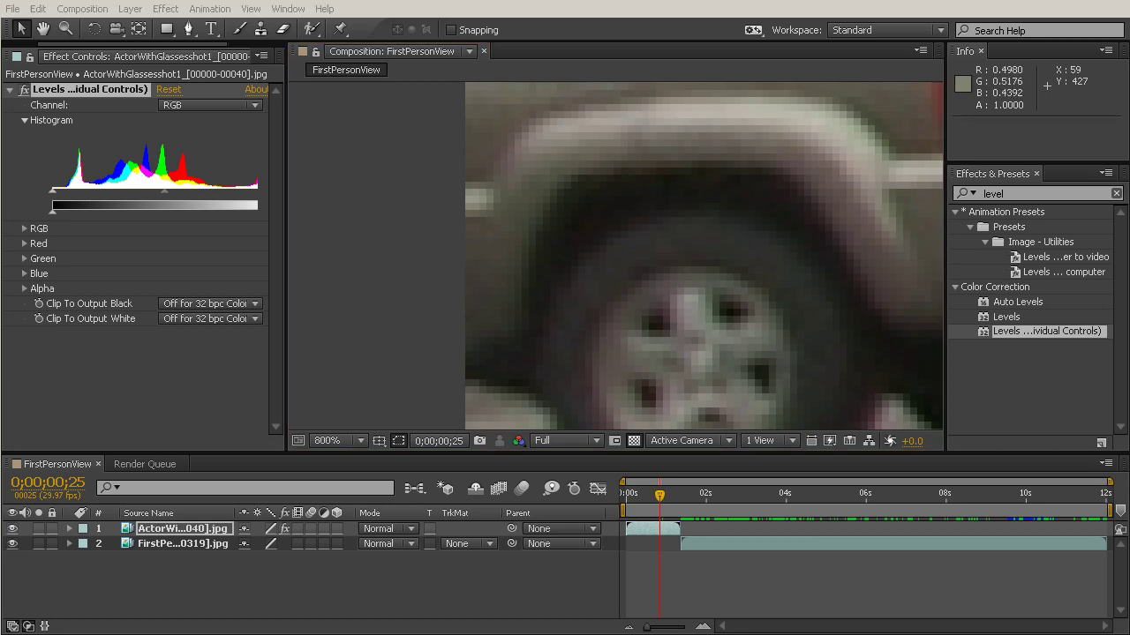
Step: In Notepad, record the actor shot's black levels as .09, .08 and .07 below the first set
key("alt+Tab")
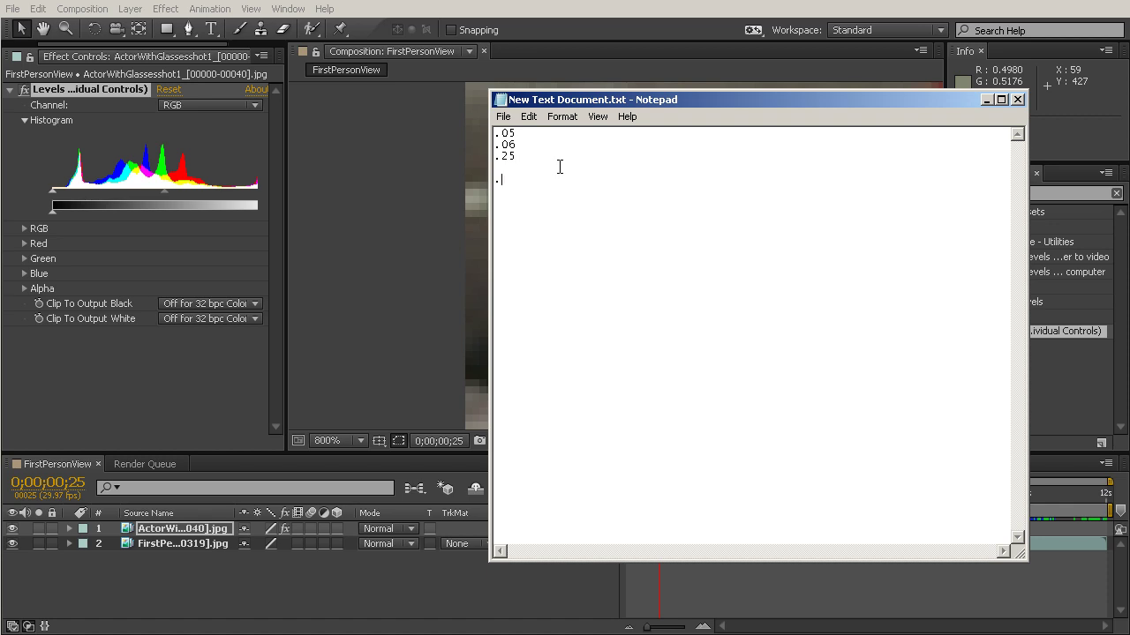
type(".09")
key("Return")
type(".07")
key("Return")
type(".08")
left_click_drag(520, 189, 490, 194)
key("BackSpace")
key("Delete")
left_click(568, 194)
type(".07")
left_click_drag(559, 101, 566, 100)
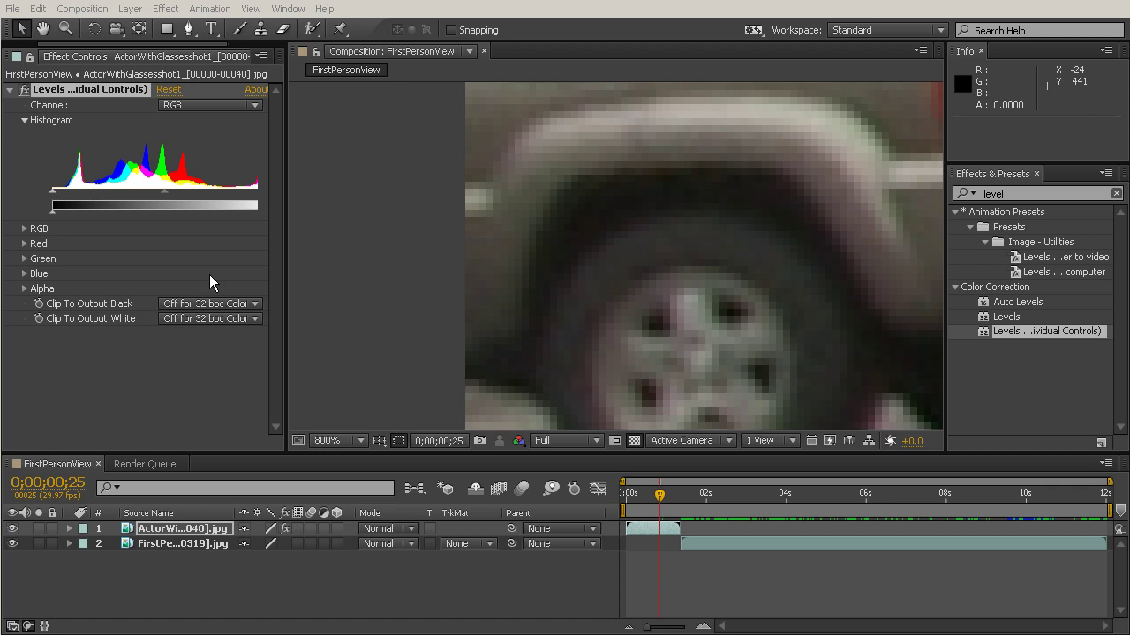
Step: Expand the Red, Green and Blue controls of the Levels effect and view the whole actor frame
left_click(24, 244)
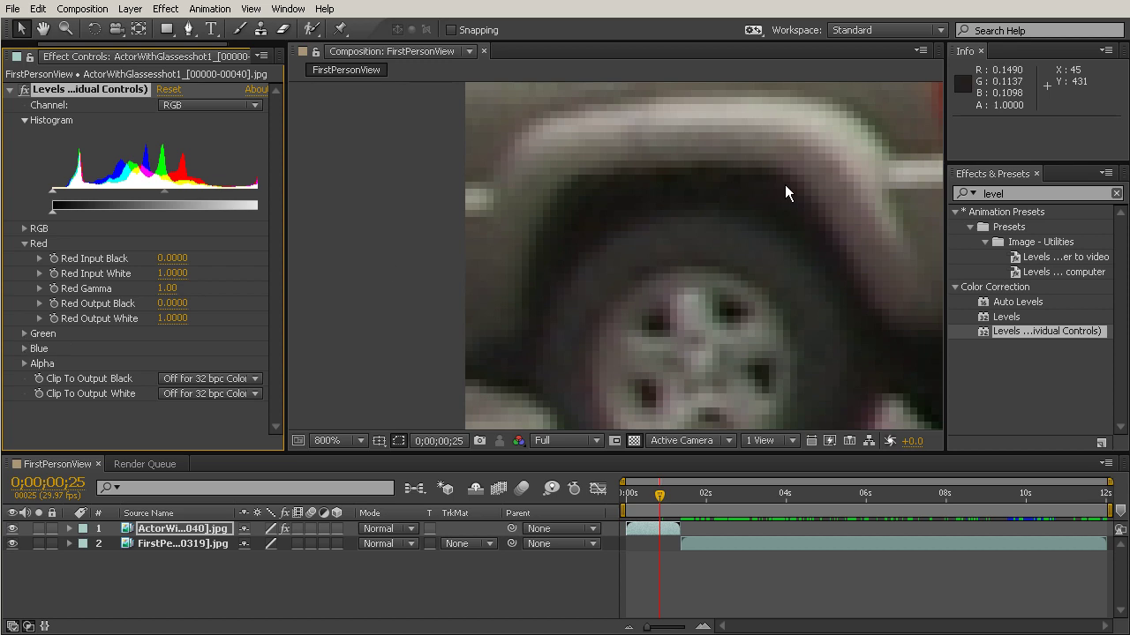
scroll(785, 189, "down", 6)
scroll(706, 189, "down", 2)
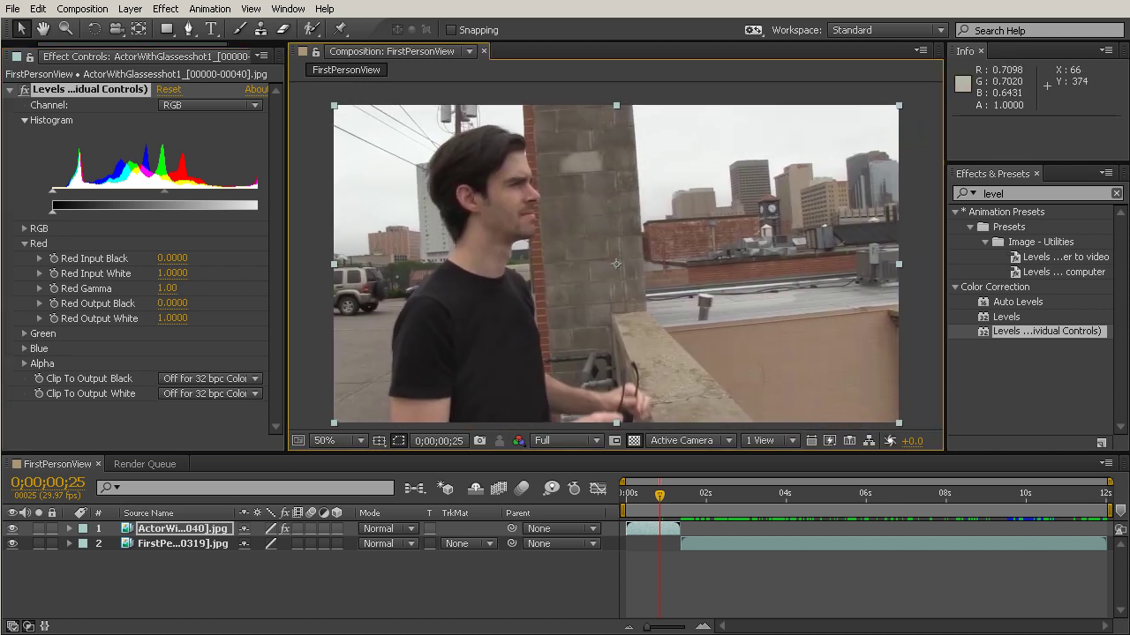
left_click(24, 333)
scroll(51, 359, "down", 1)
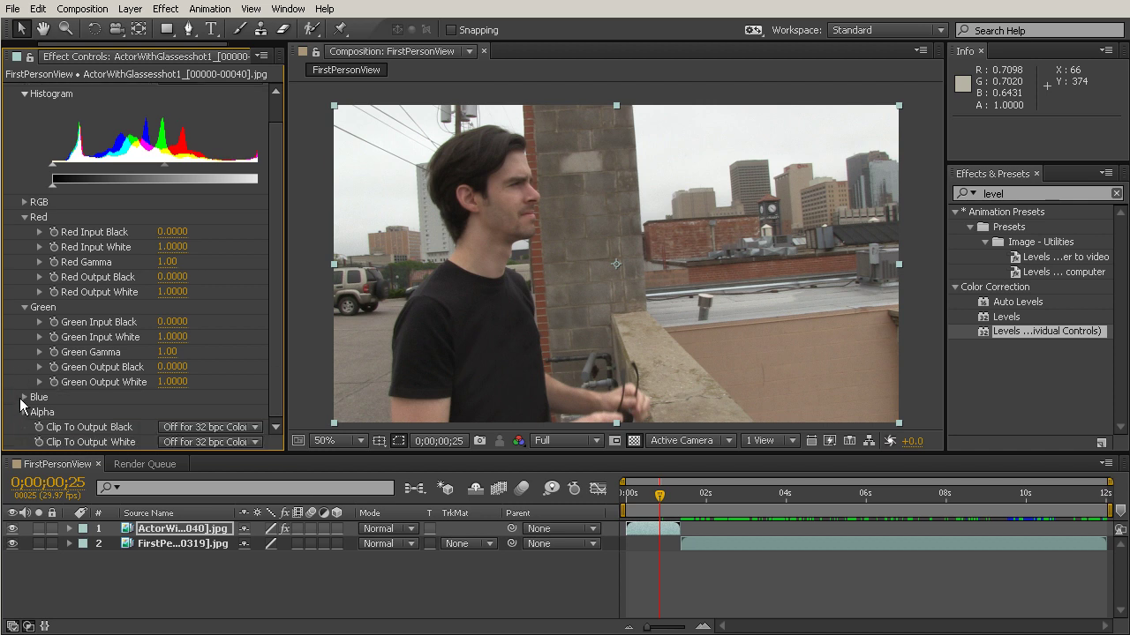
left_click(24, 397)
scroll(26, 401, "down", 1)
scroll(228, 309, "down", 1)
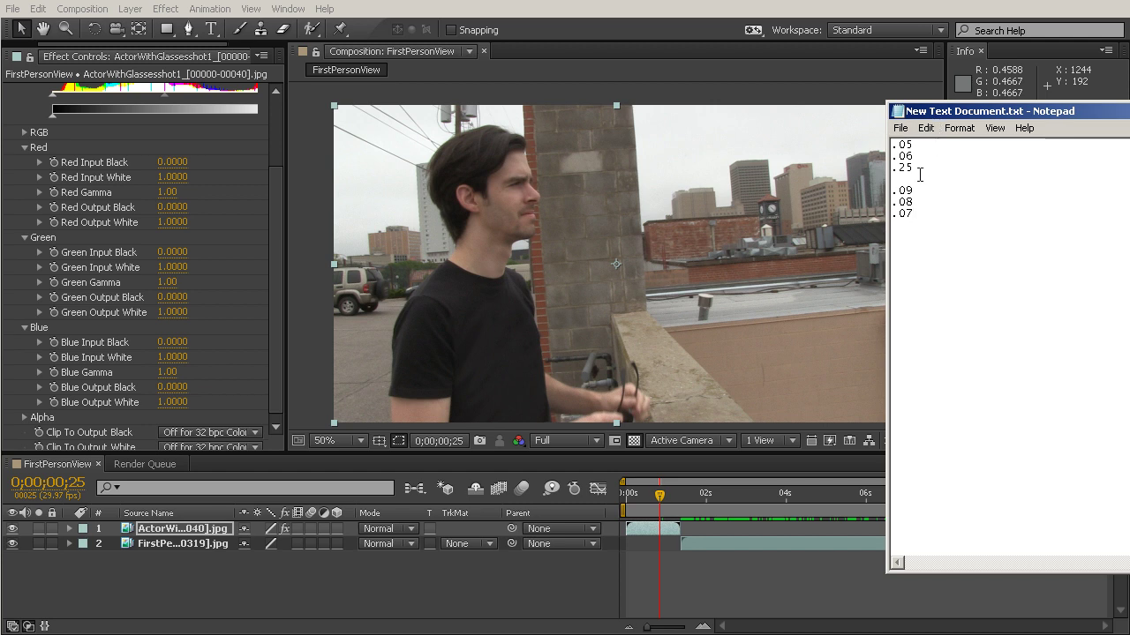
Step: Compare the noted red levels .09 and .05 and set Red Output Black to -0.04
left_click_drag(916, 190, 886, 189)
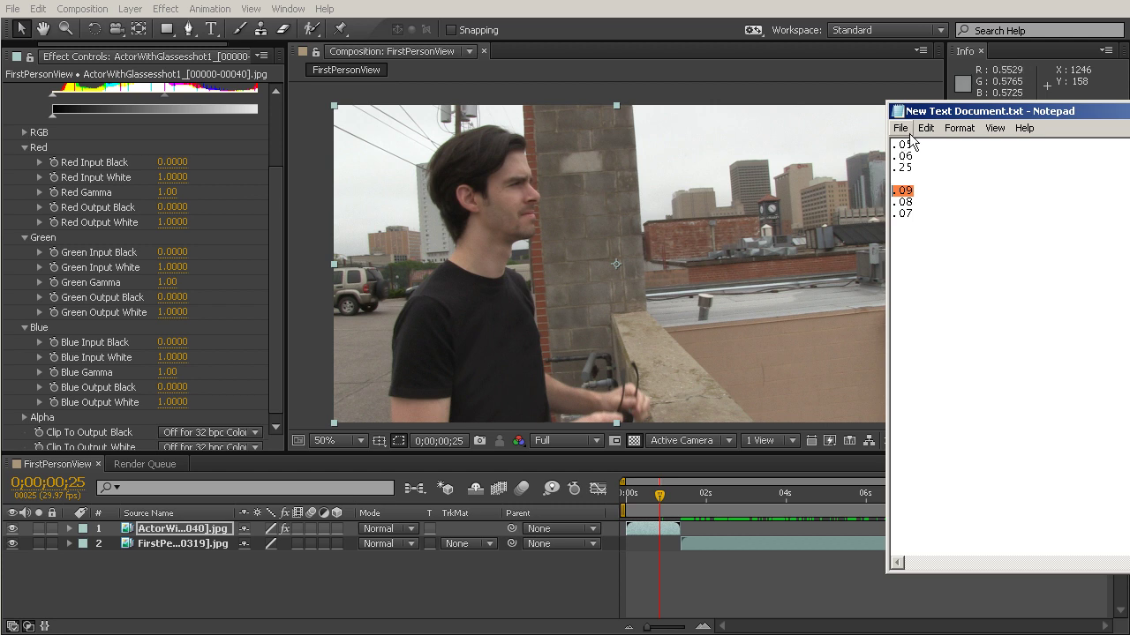
left_click_drag(920, 145, 889, 145)
left_click_drag(950, 117, 1129, 121)
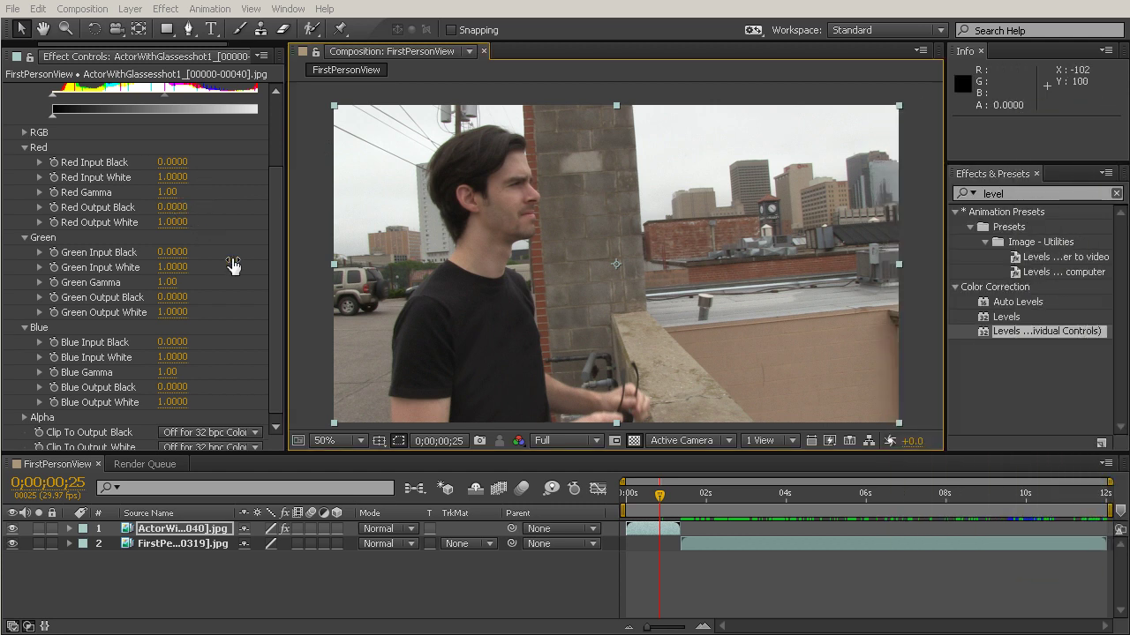
left_click(172, 207)
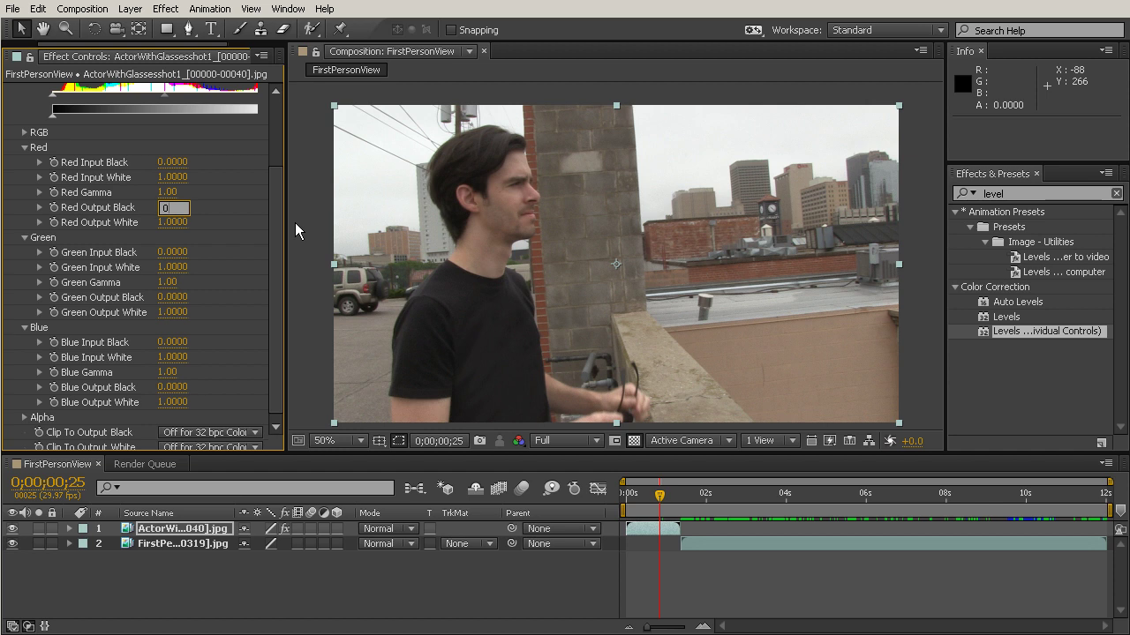
type("-.04")
key("Home")
key("Right")
key("shift+Left")
key("Return")
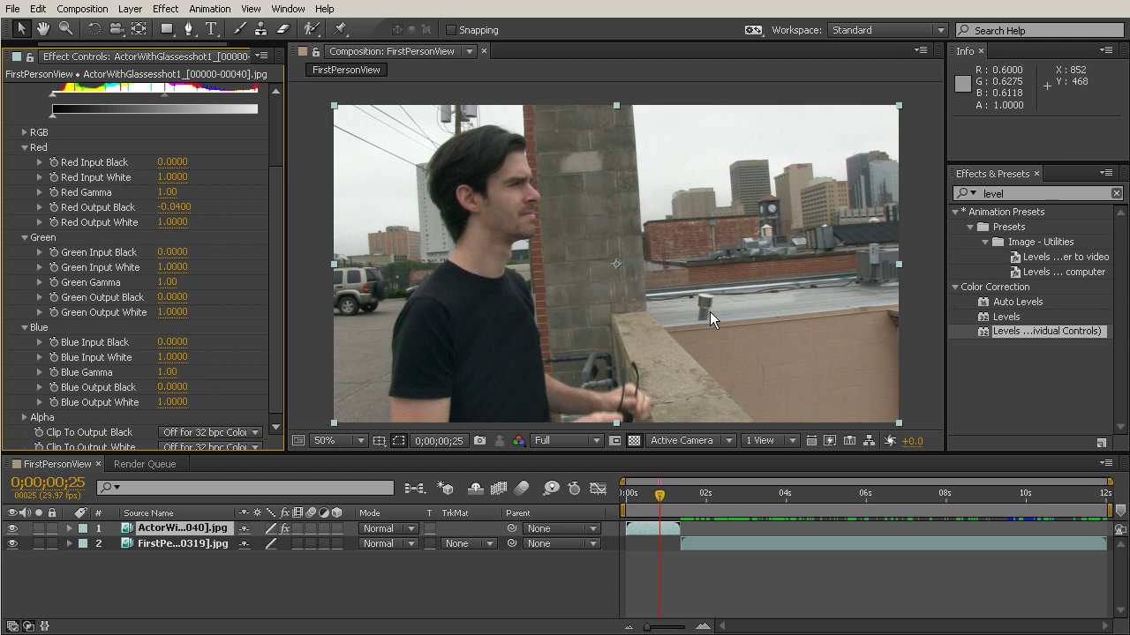
Step: Compare the noted green levels .08 and .06 and set Green Output Black to -0.02
key("alt+Tab")
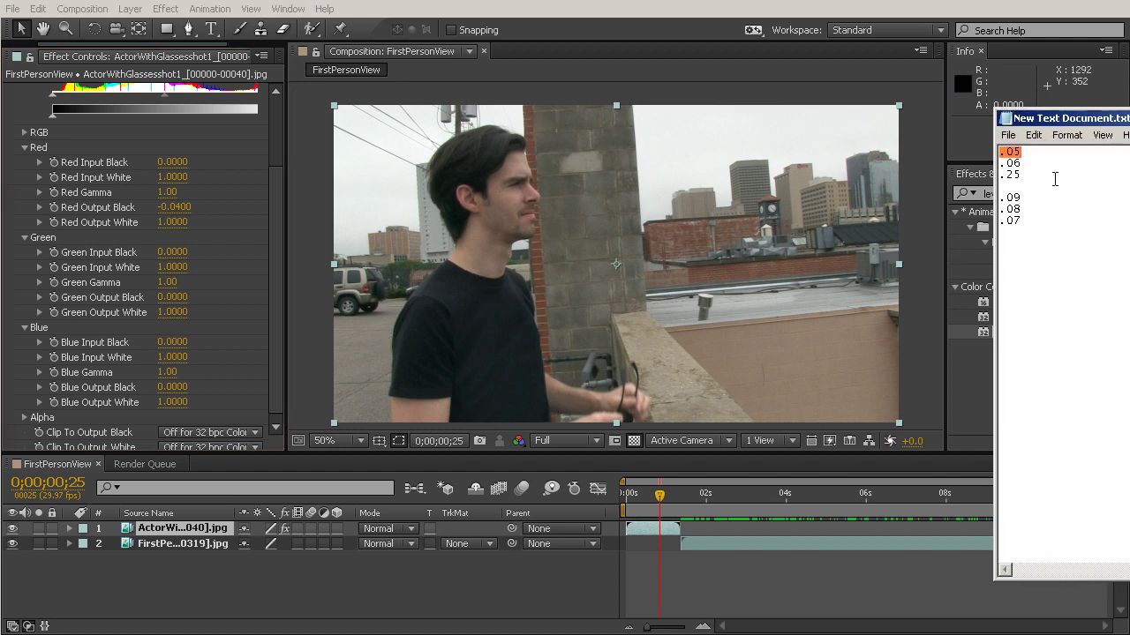
left_click(1028, 212)
left_click_drag(1031, 163, 990, 163)
key("alt+Tab")
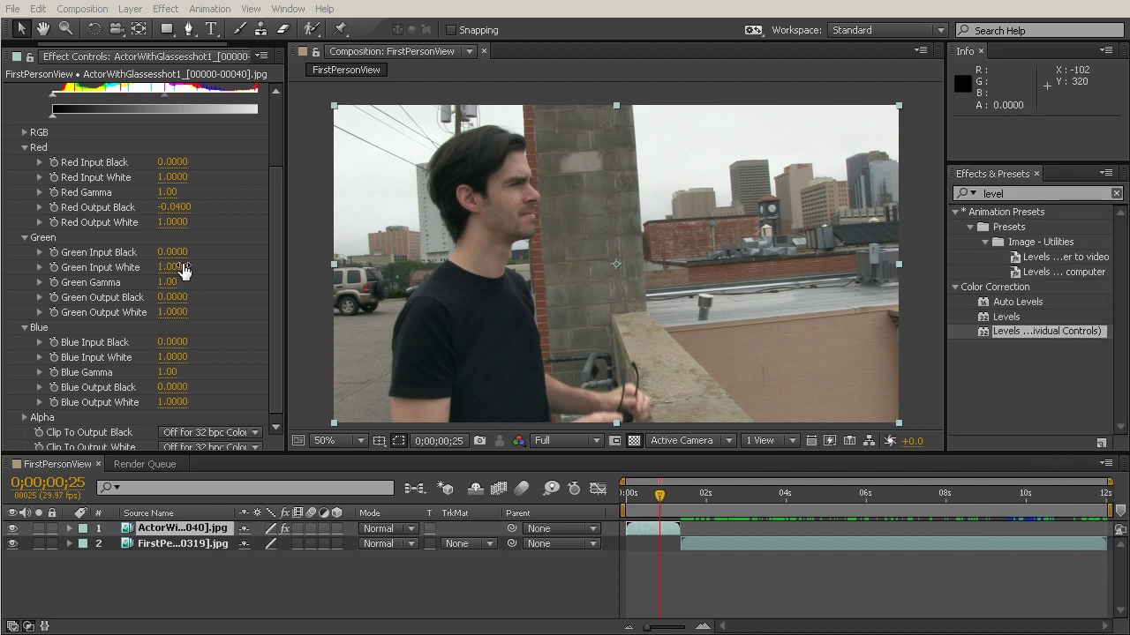
left_click(174, 298)
type("-")
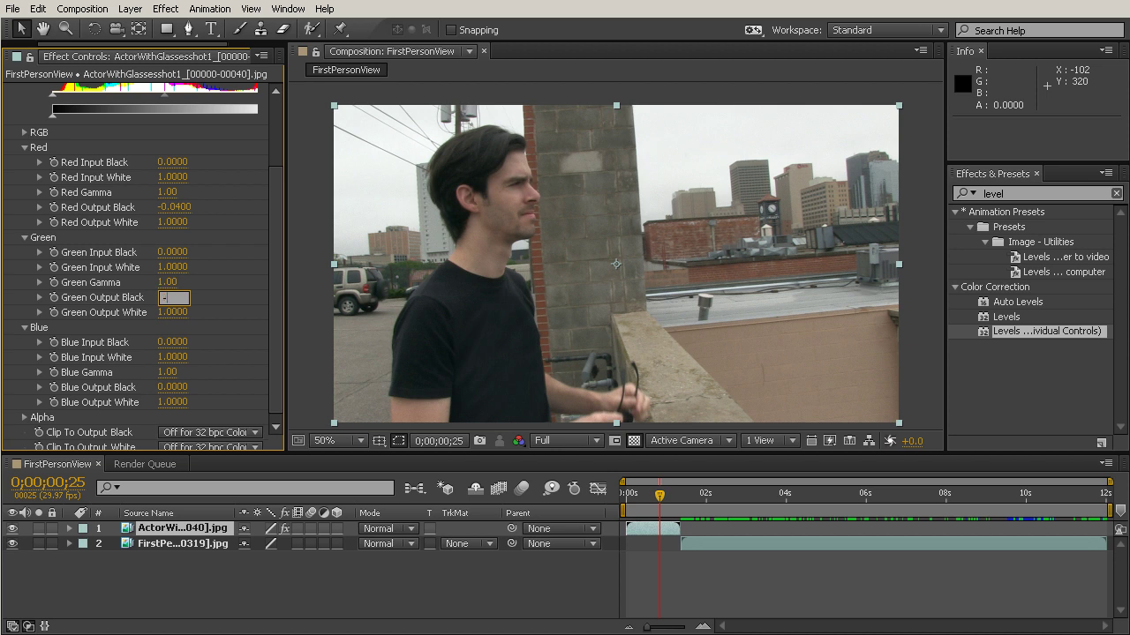
type(".02")
key("Return")
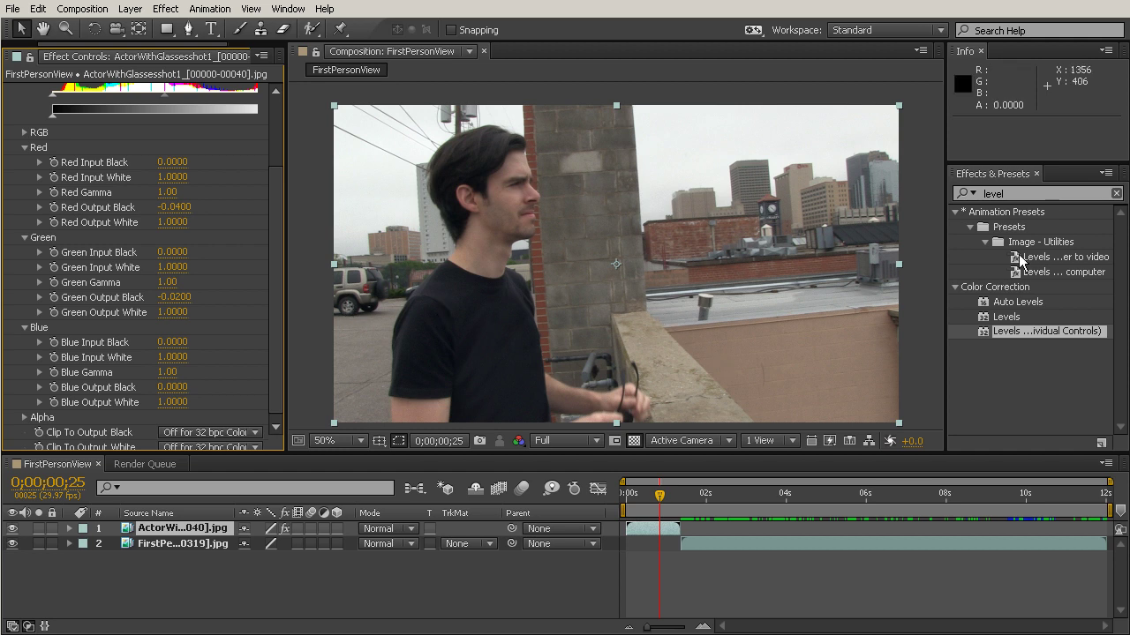
Step: Compare the noted red, green and blue black levels of the two shots in Notepad
key("alt+Tab")
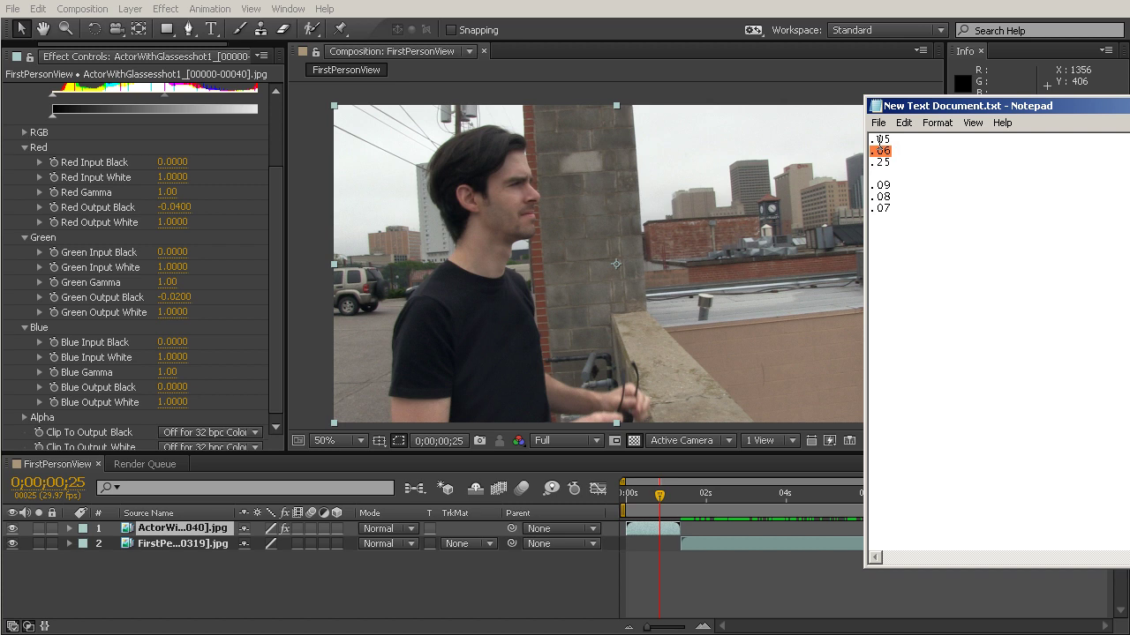
left_click_drag(871, 140, 896, 142)
left_click_drag(896, 186, 869, 186)
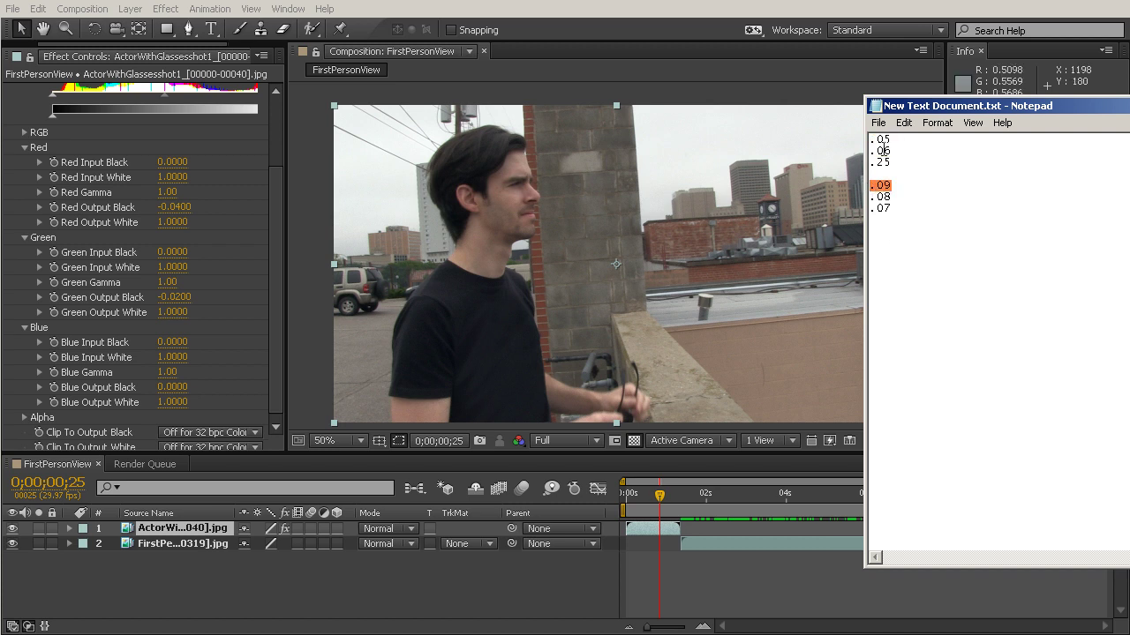
left_click_drag(892, 141, 864, 141)
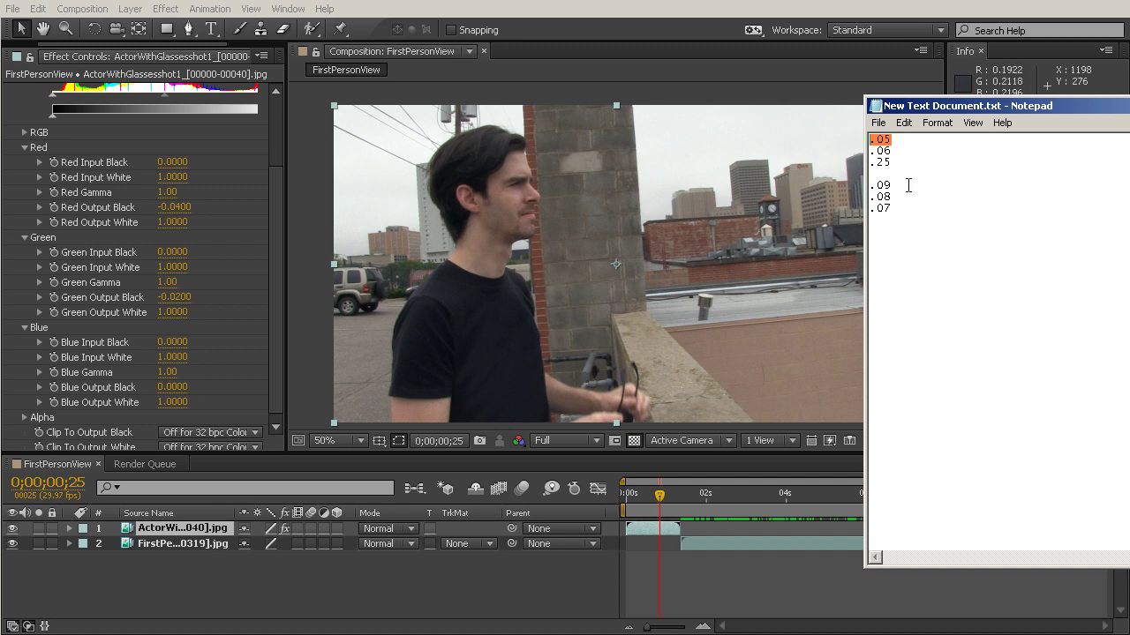
left_click_drag(893, 186, 869, 187)
mouse_move(883, 151)
left_mouse_down()
mouse_move(869, 151)
mouse_move(887, 162)
mouse_move(871, 162)
left_mouse_up()
left_click_drag(892, 209, 870, 208)
left_click_drag(892, 163, 869, 162)
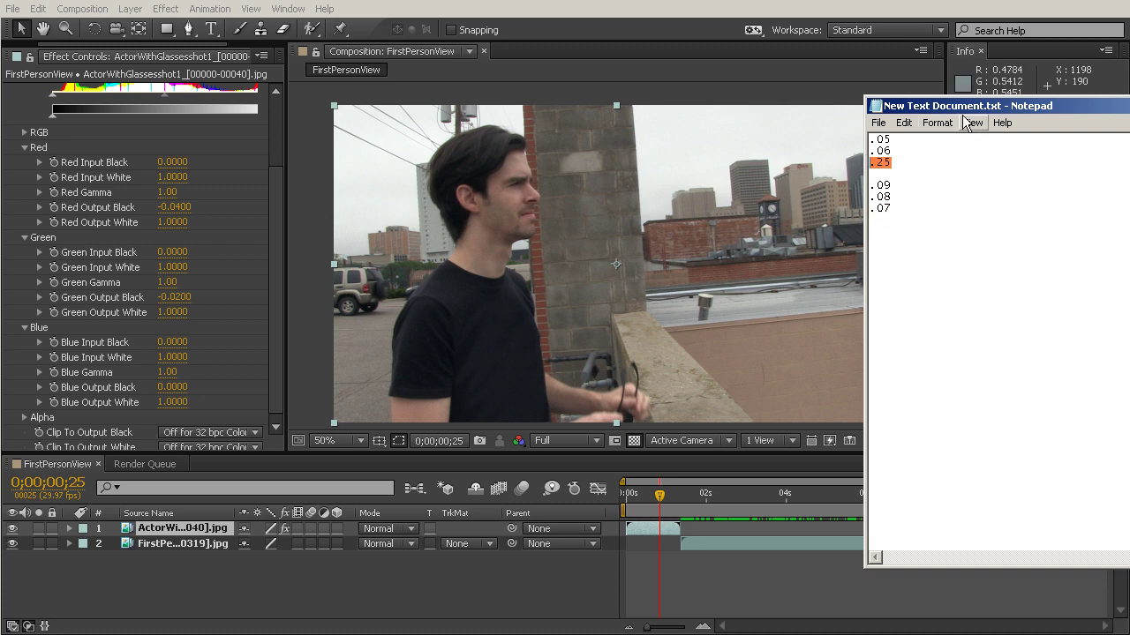
Step: Switch to Calculator and subtract .07 from .25 to work out the blue black offset
key("alt+Tab")
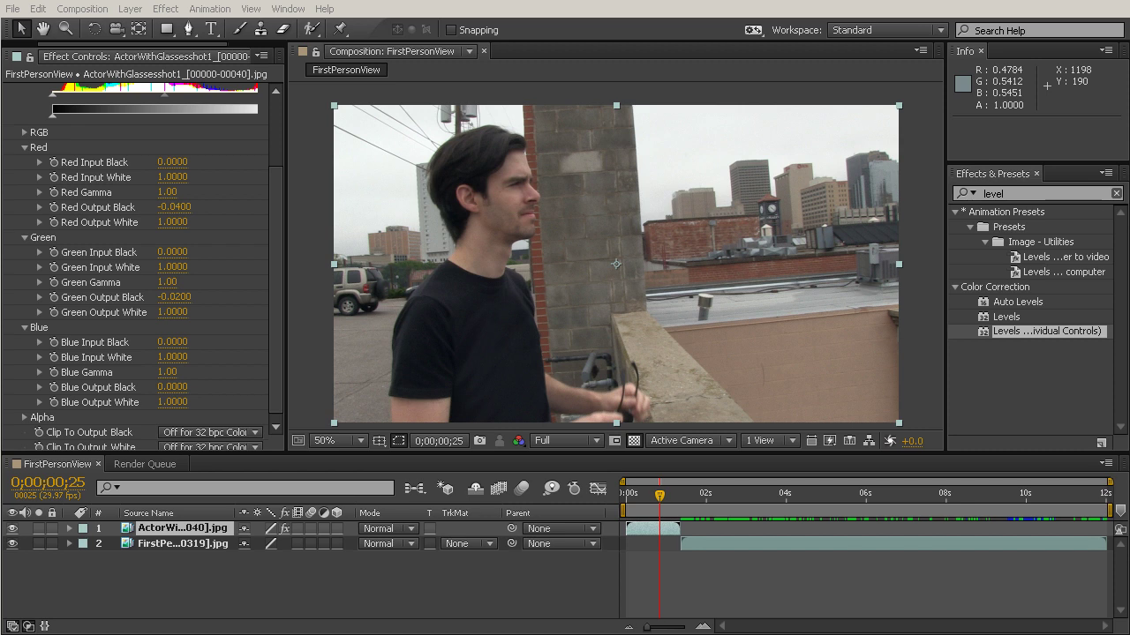
key("alt+Tab")
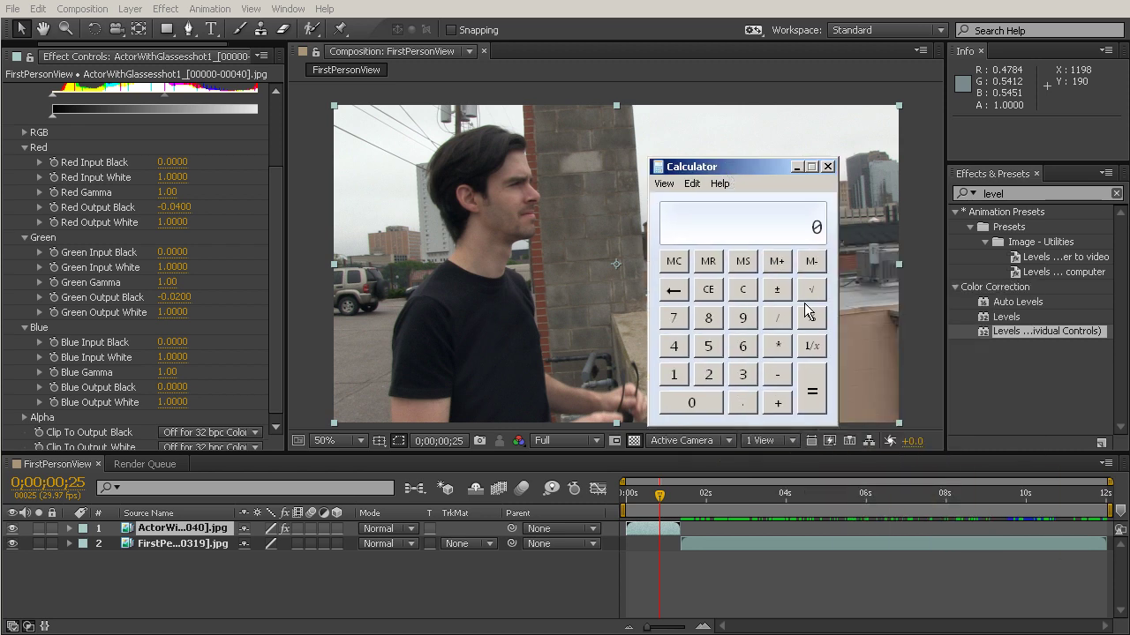
left_click(744, 405)
left_click(708, 375)
left_click(708, 353)
left_click(776, 373)
left_click(743, 401)
left_click(689, 403)
left_click(673, 317)
left_click(813, 399)
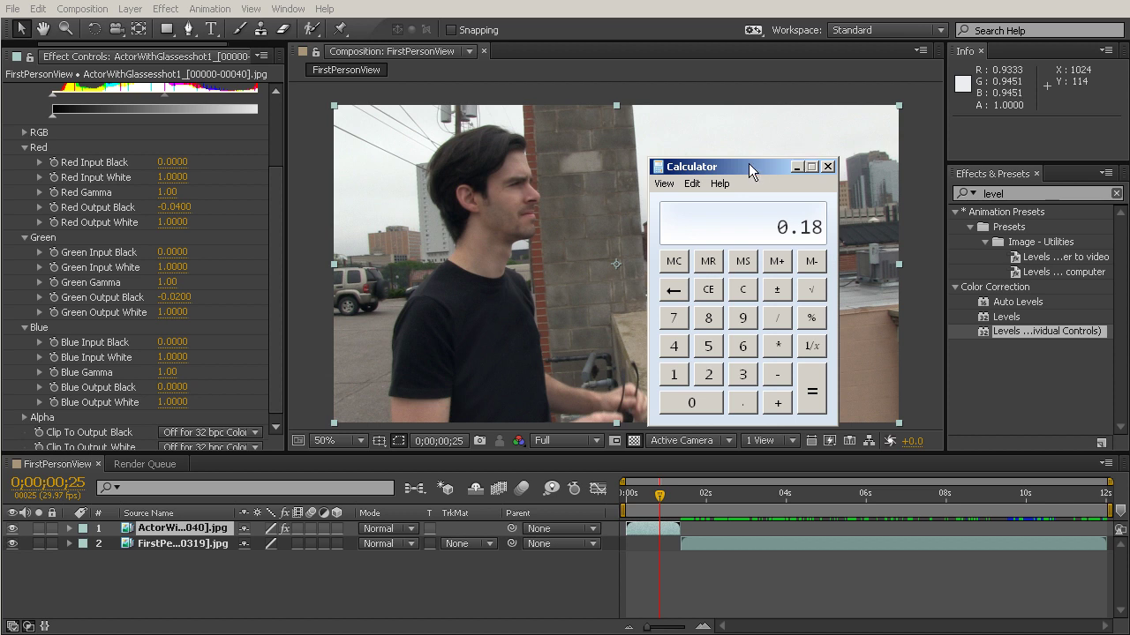
left_click(827, 167)
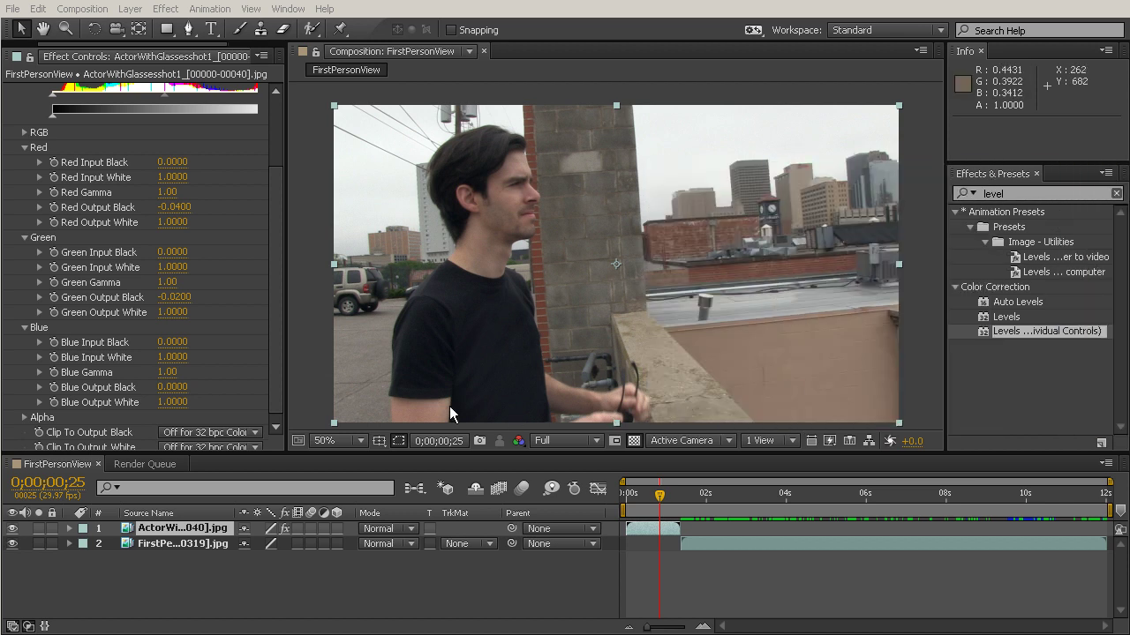
Step: Set Blue Output Black to 0.18 and compare the actor shot with the first-person footage along the timeline
left_click(175, 389)
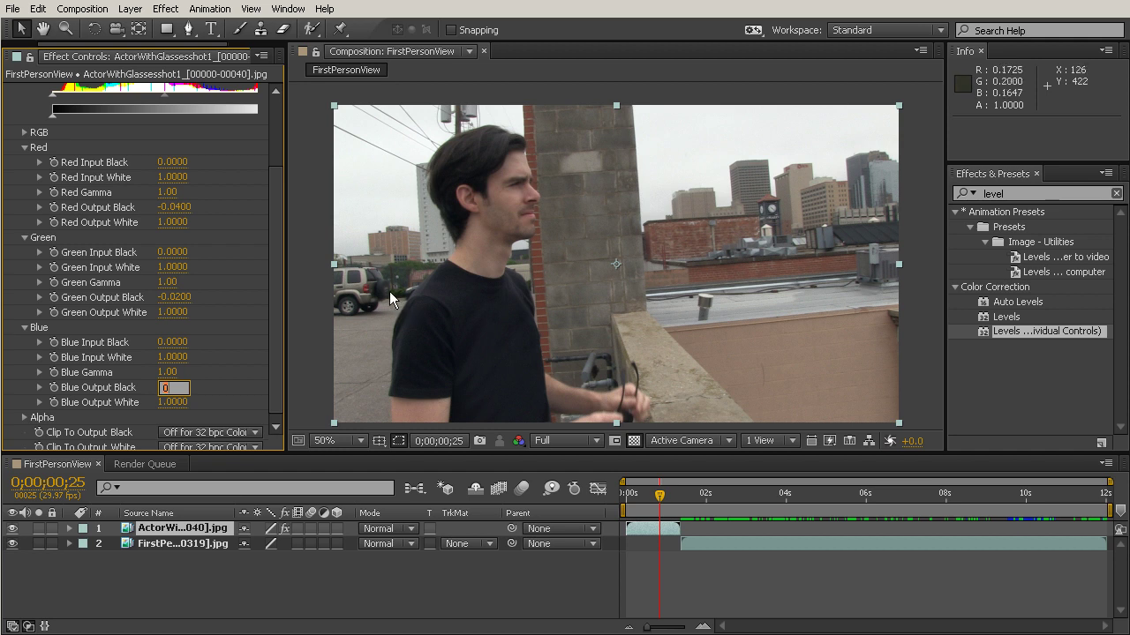
type(".18")
key("Return")
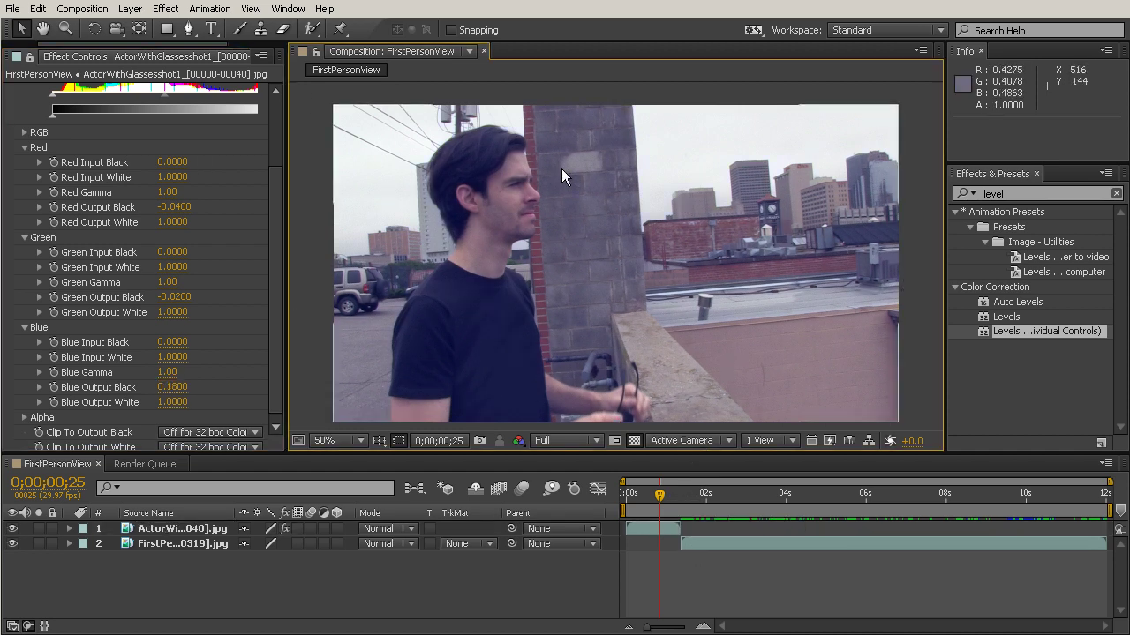
left_click_drag(703, 503, 644, 491)
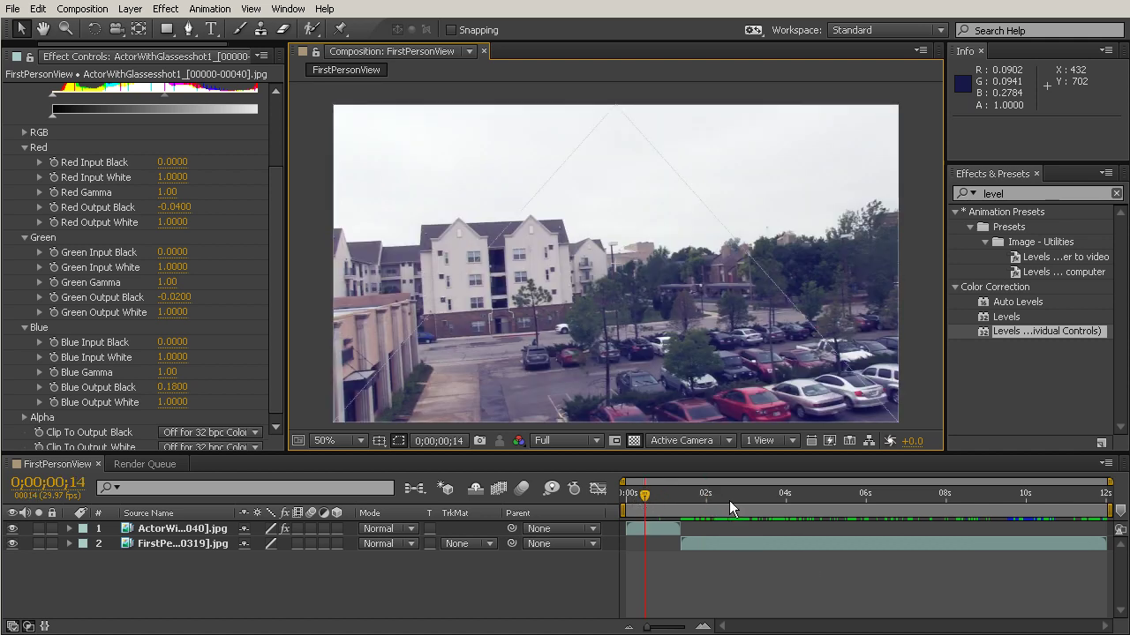
left_click_drag(729, 501, 663, 496)
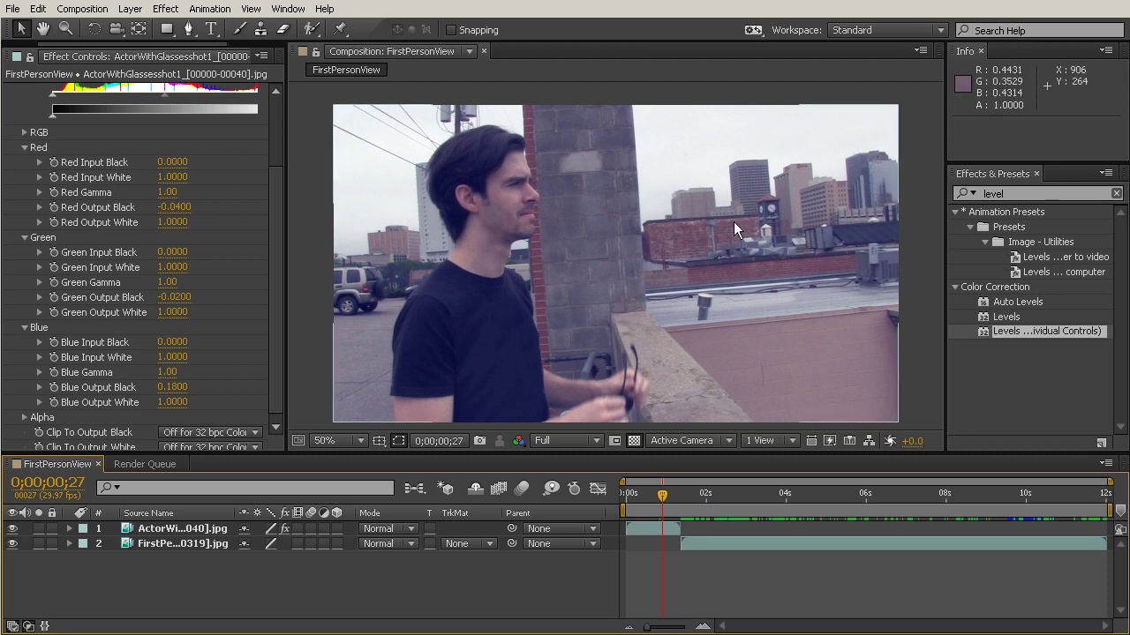
Step: Examine the wall, vehicle and shirt colors of the actor frame at 200% and return to the whole frame at 50%
key("period")
key("period")
key("period")
key("period")
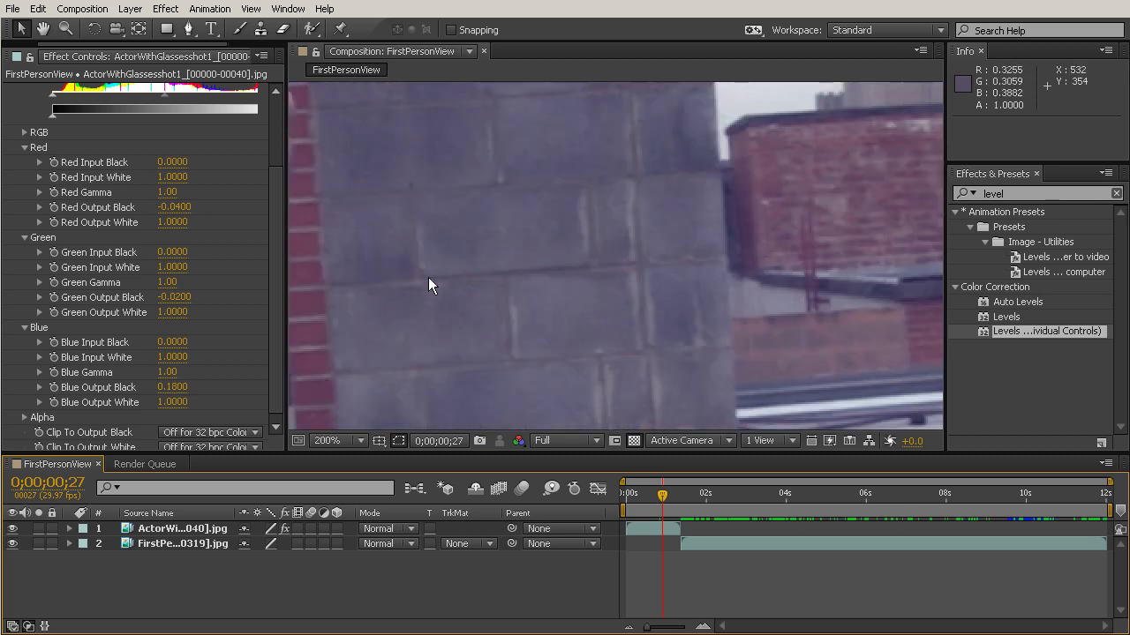
left_click_drag(429, 285, 850, 247)
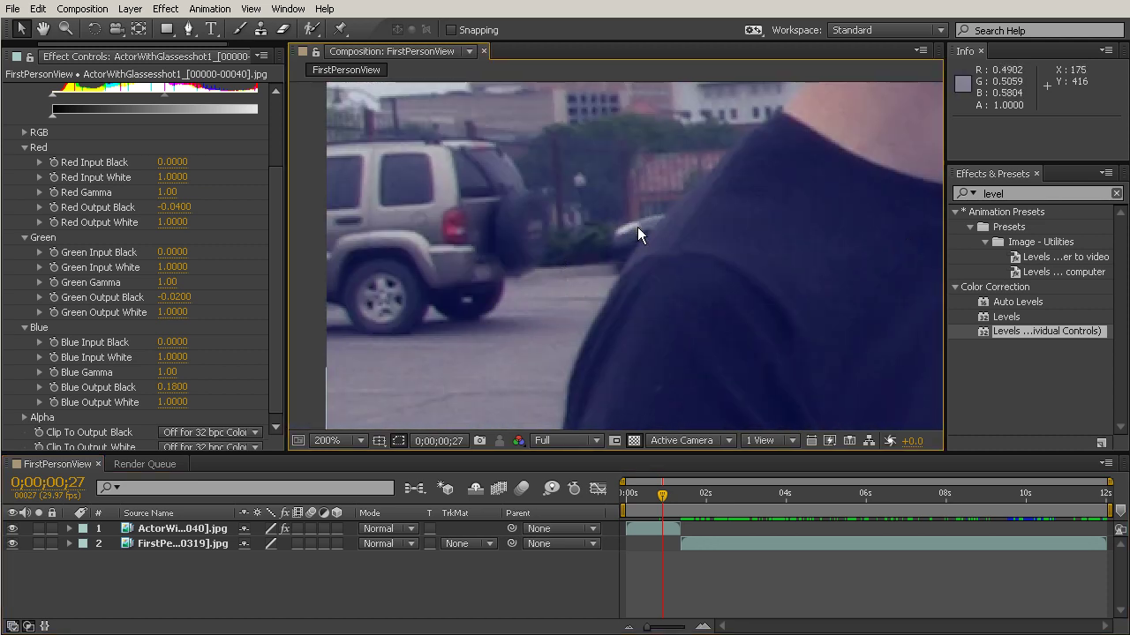
key("F5")
key("comma")
key("comma")
key("comma")
key("comma")
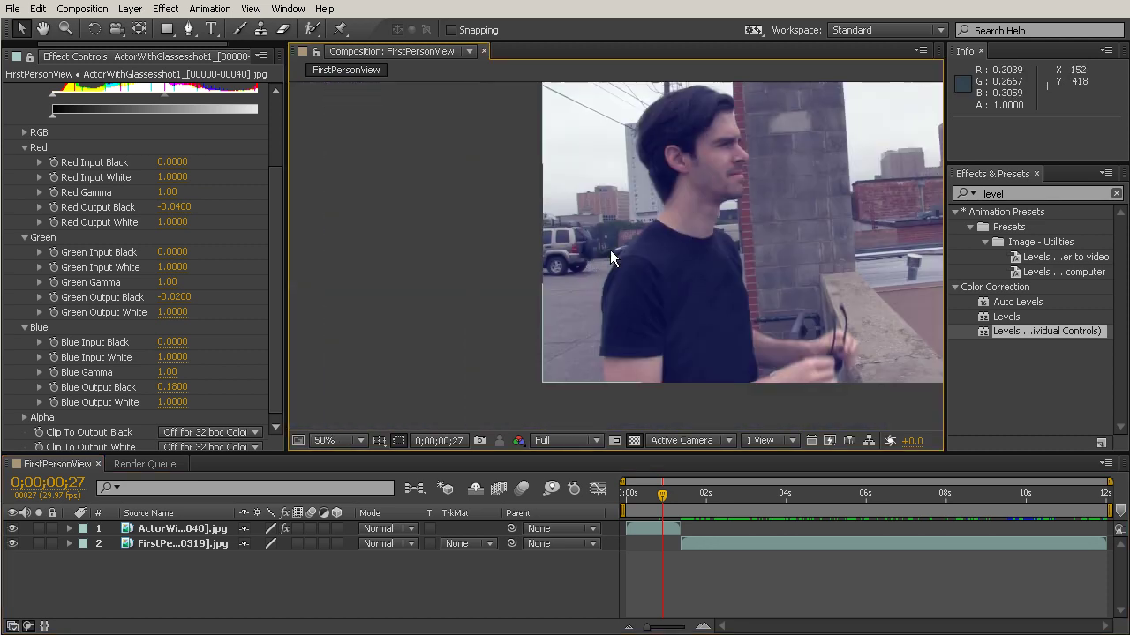
left_click_drag(566, 209, 592, 221)
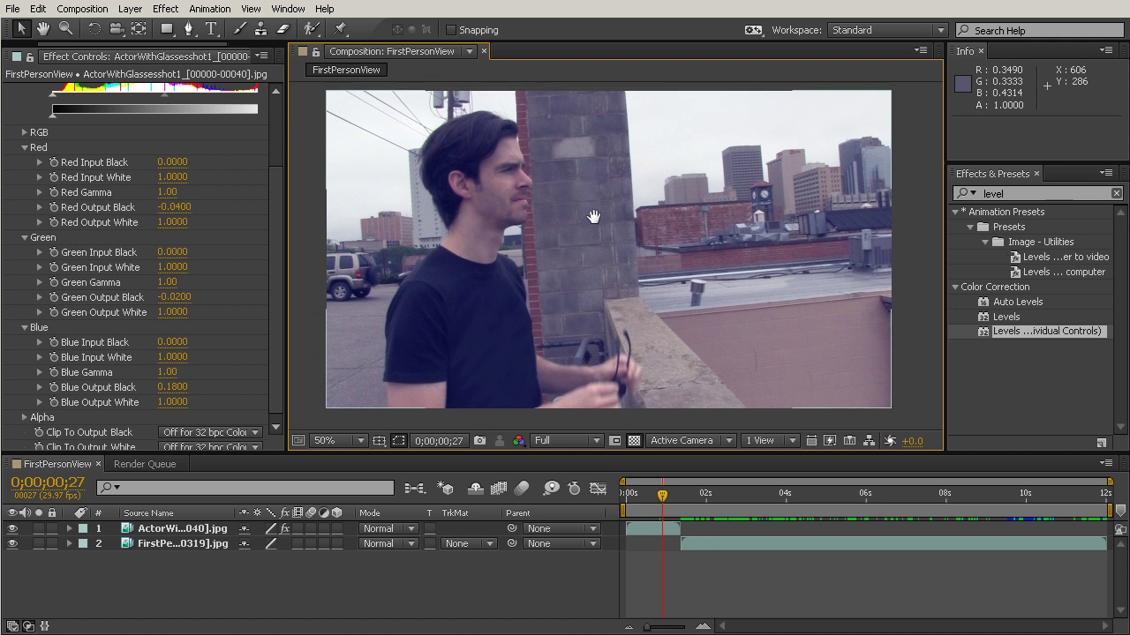
Step: Compare the brightness of the first-person footage around 4 seconds with the actor shot
left_click(166, 546)
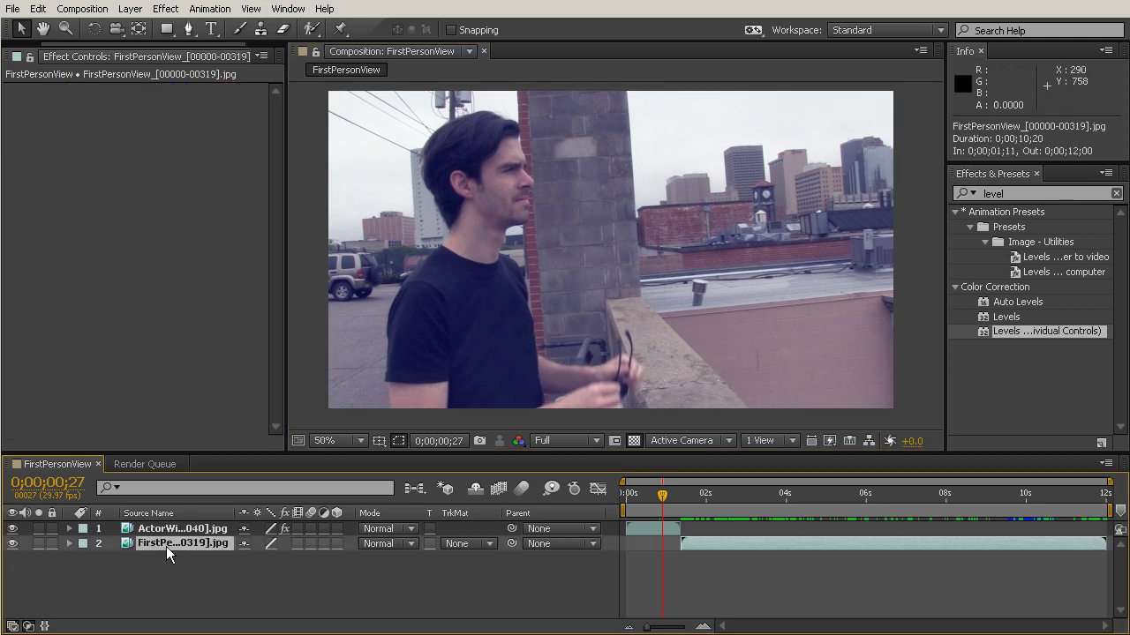
left_click(791, 496)
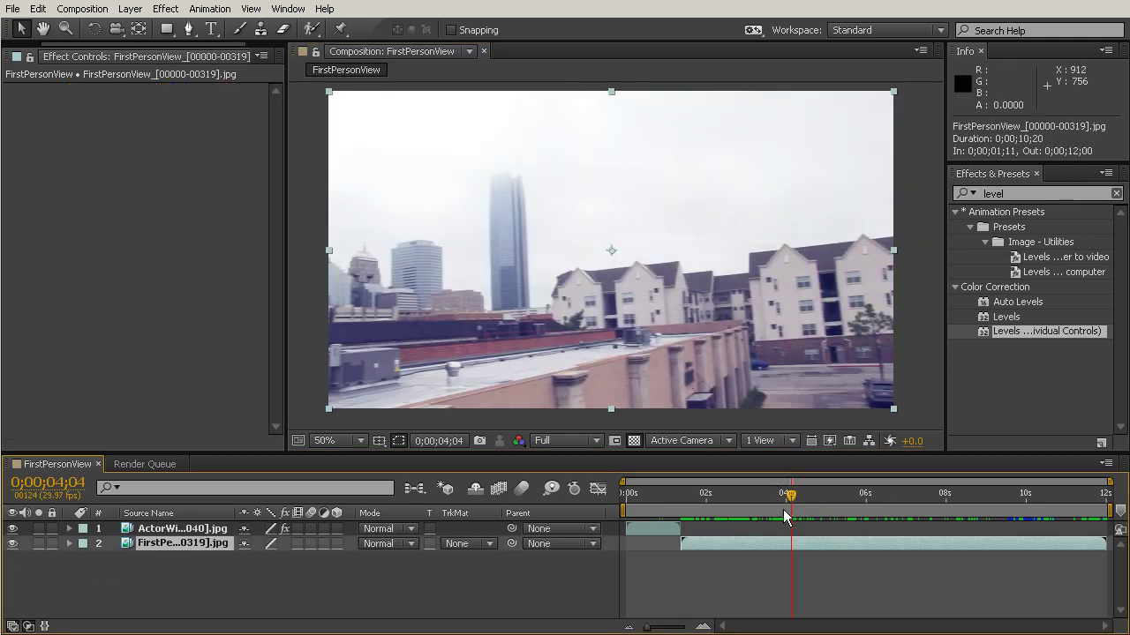
left_click_drag(790, 496, 647, 511)
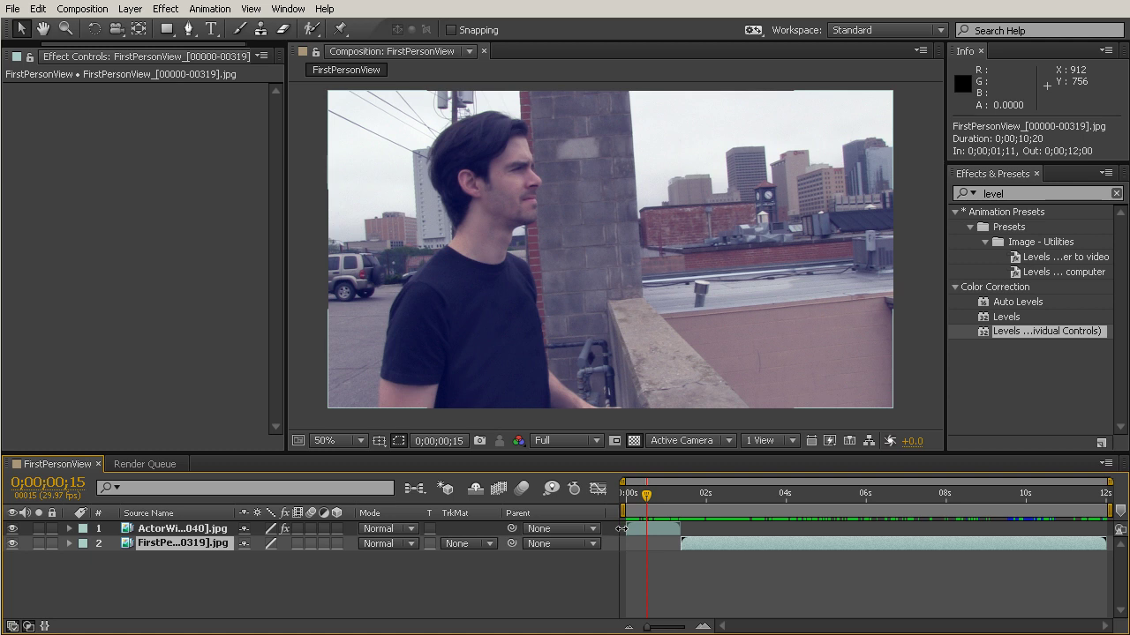
Step: Set Red, Green and Blue Output White to 1.1 in the actor layer's Levels effect
left_click(181, 530)
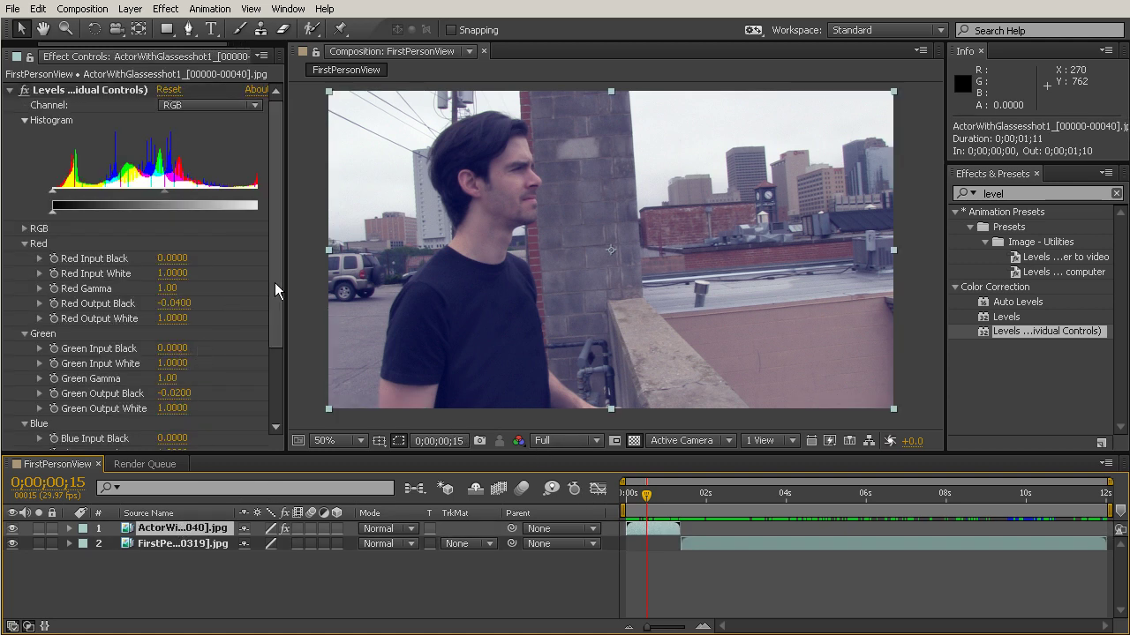
left_click_drag(275, 285, 263, 339)
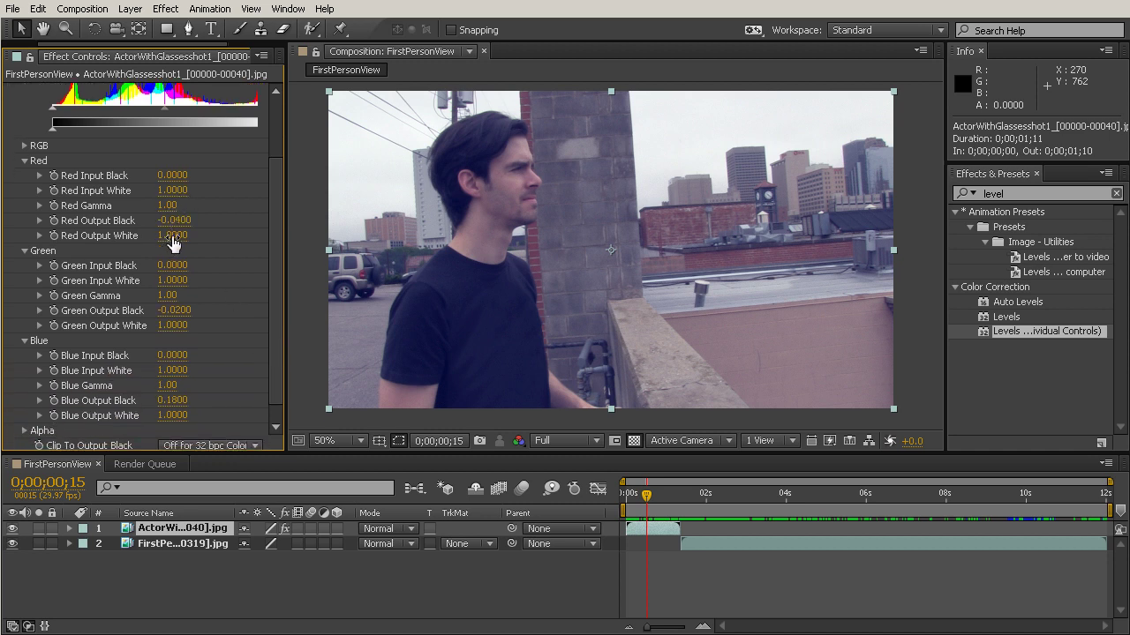
left_click(170, 236)
type("1.1")
key("Return")
key("ctrl+shift+z")
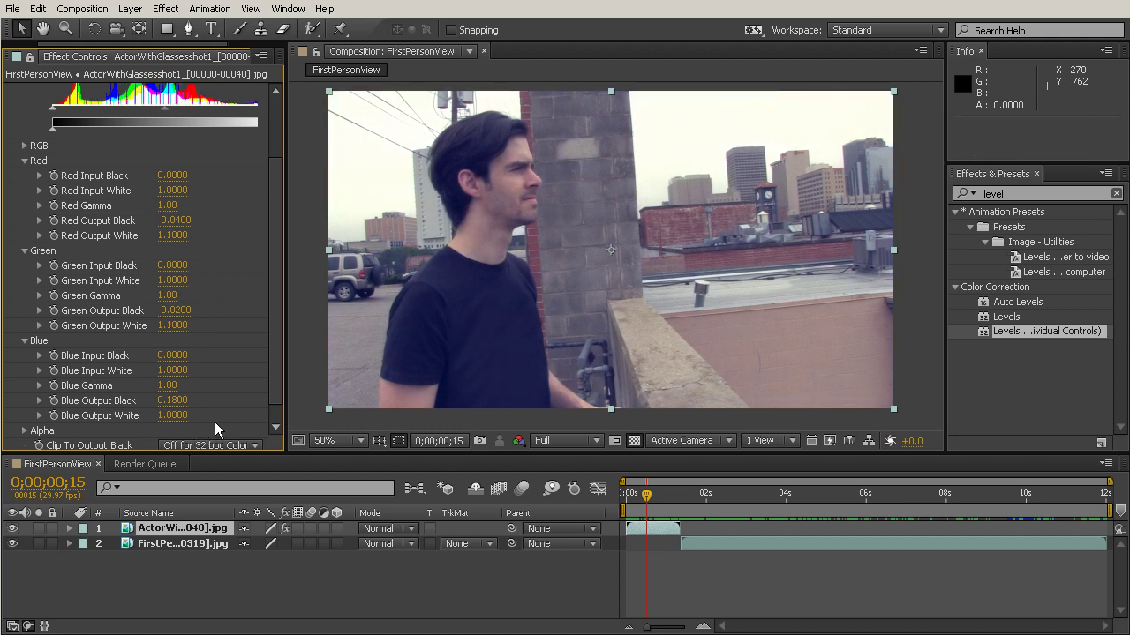
left_click(172, 416)
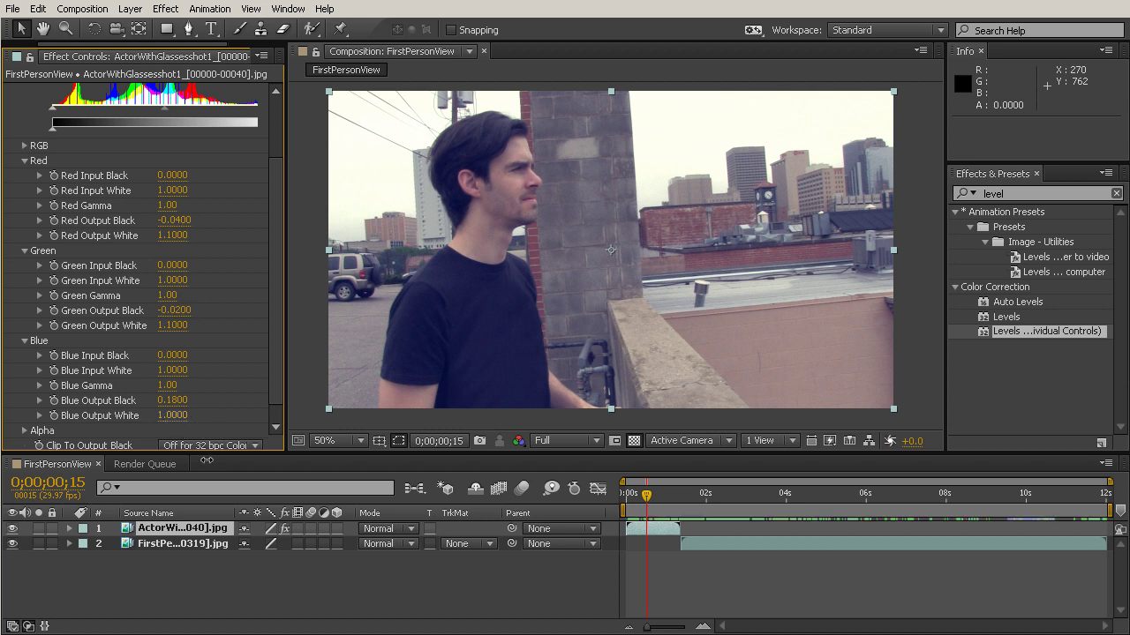
type("1.1")
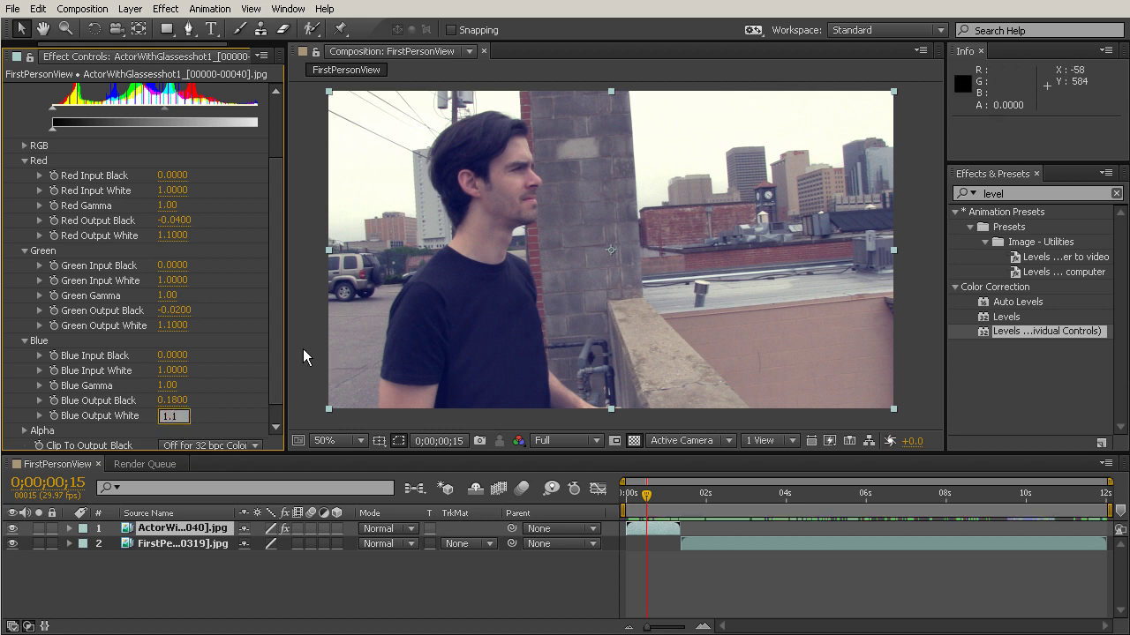
key("Return")
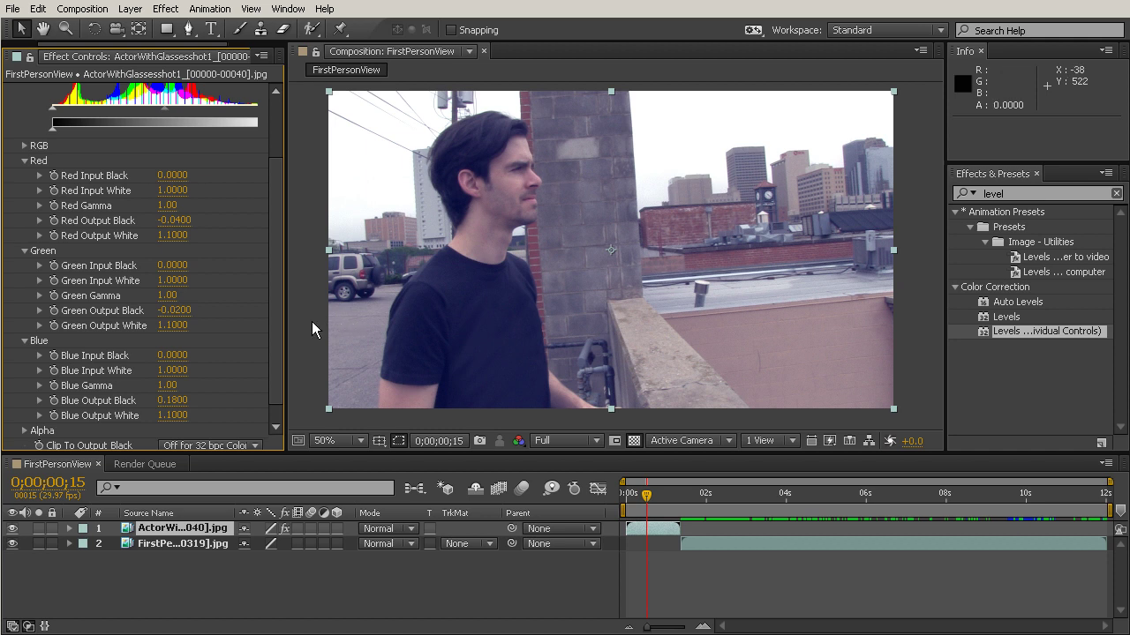
Step: Review the brightened actor shot against the start of the first-person footage and return to the first frame
left_click_drag(673, 500, 693, 510)
left_click(665, 499)
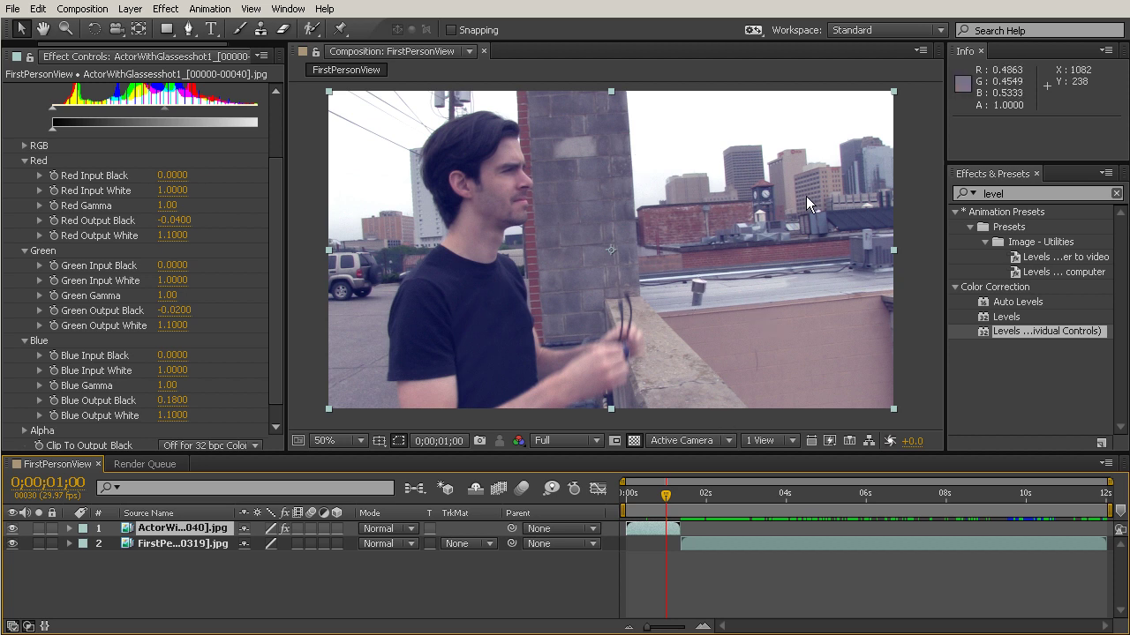
left_click_drag(665, 501, 621, 559)
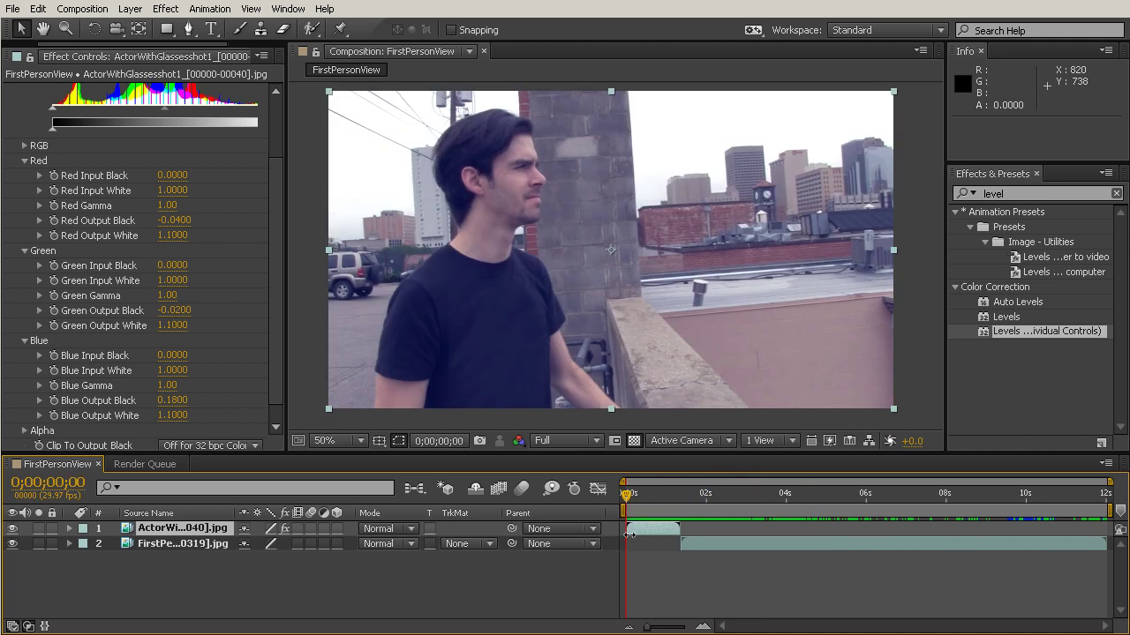